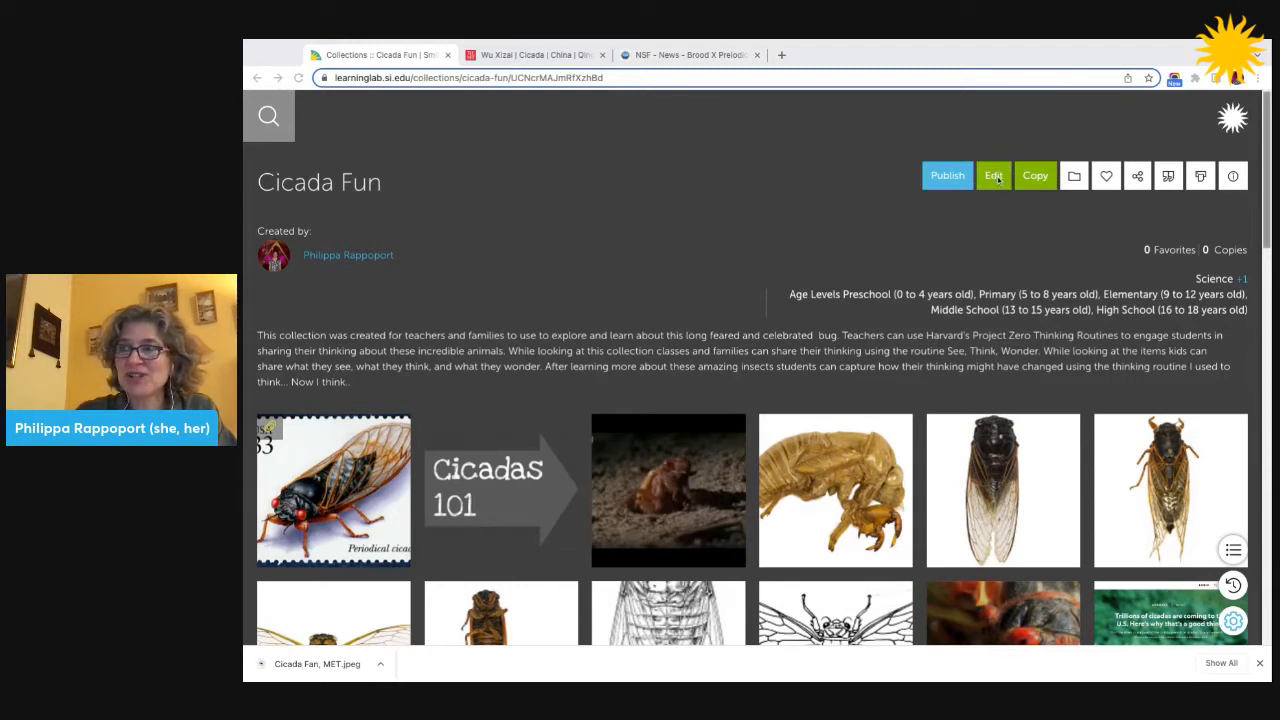
Step: Open the Cicada Fun collection for editing and start a new uploaded resource with the file upload option
click(996, 181)
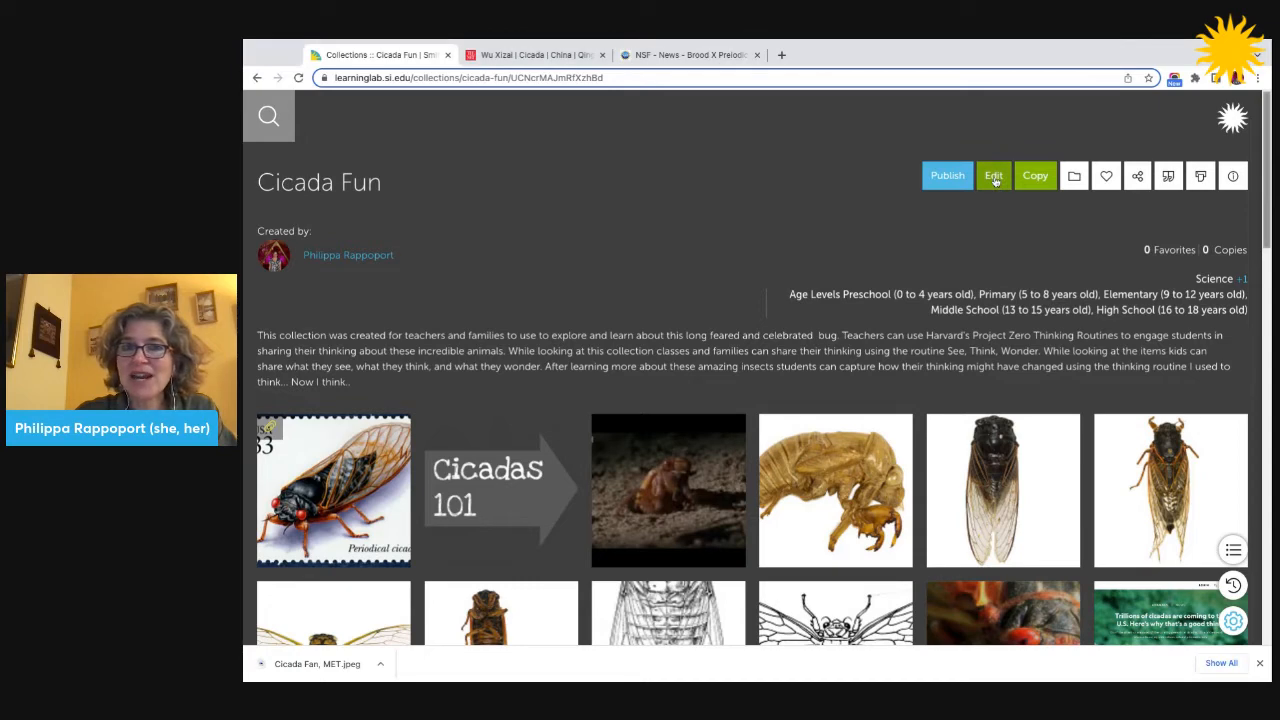
click(996, 181)
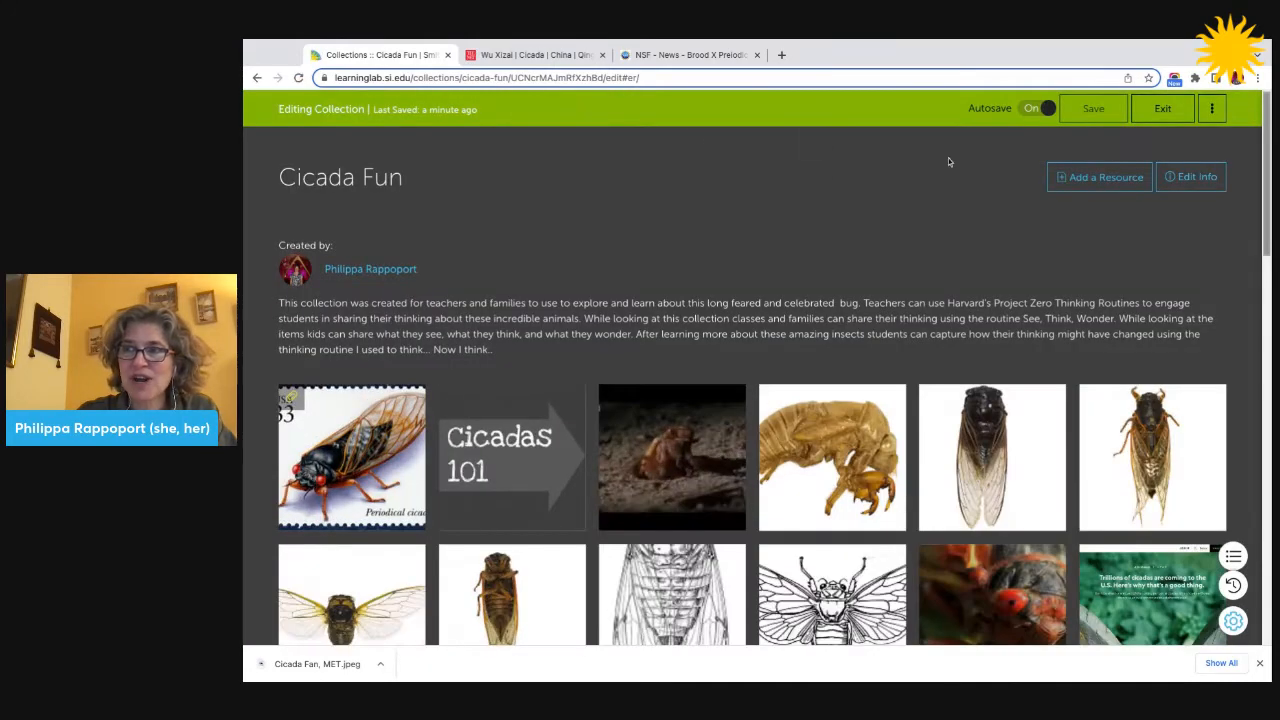
scroll(801, 250, down, 1)
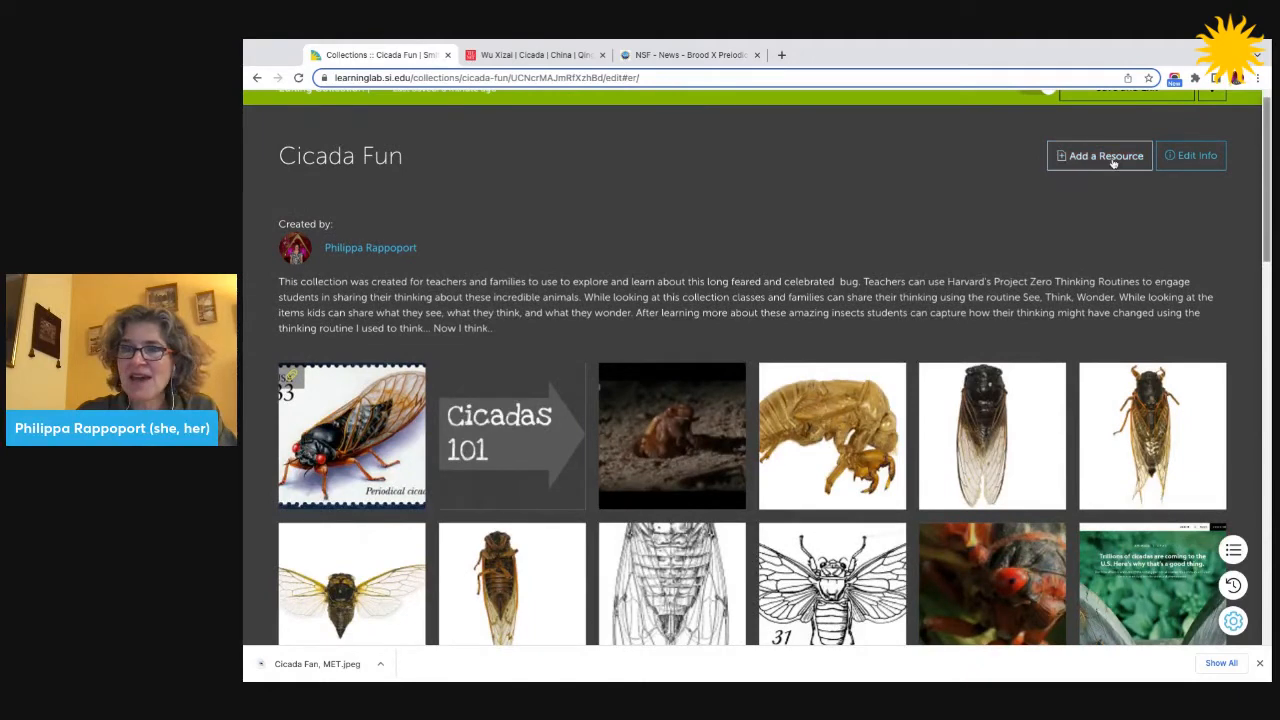
click(1104, 156)
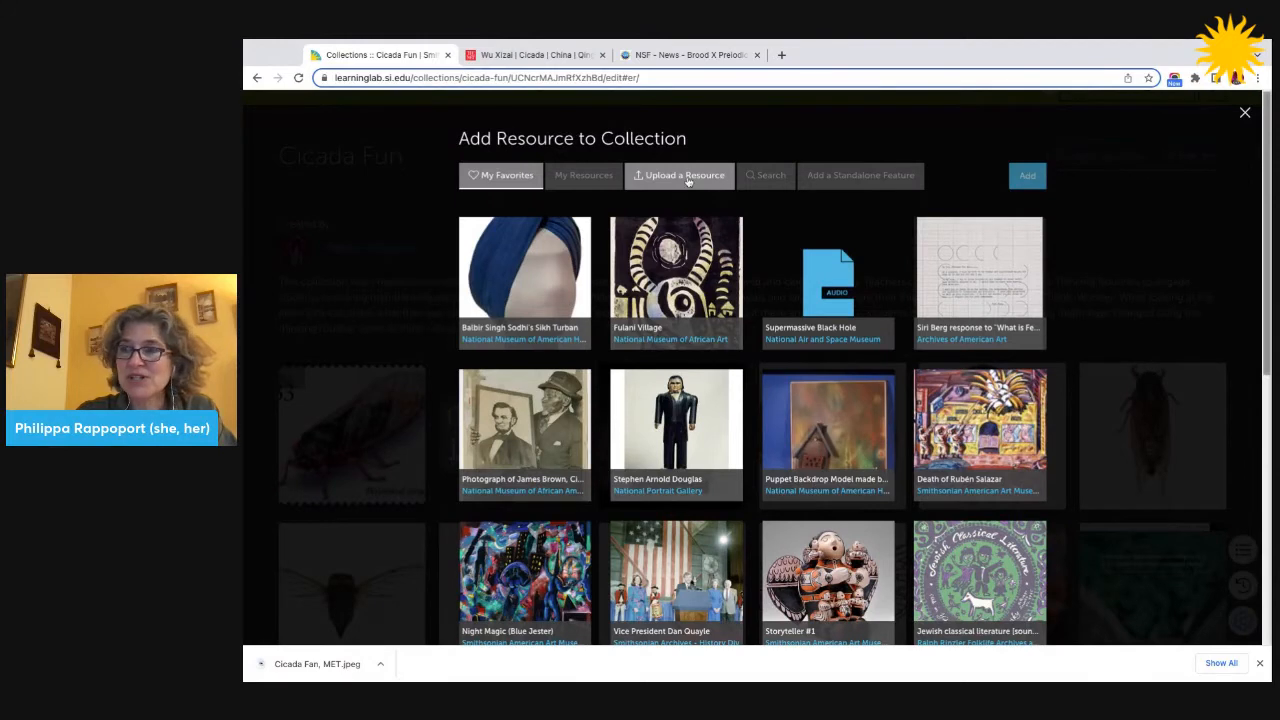
click(686, 178)
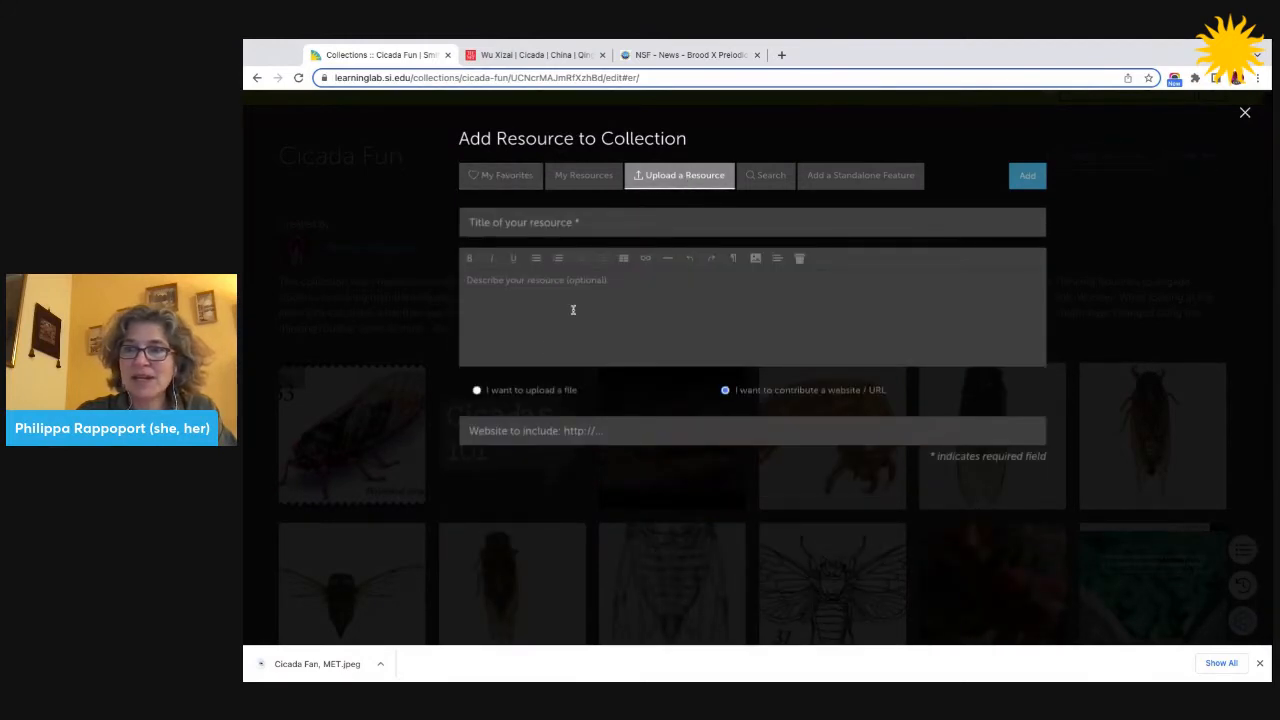
click(477, 391)
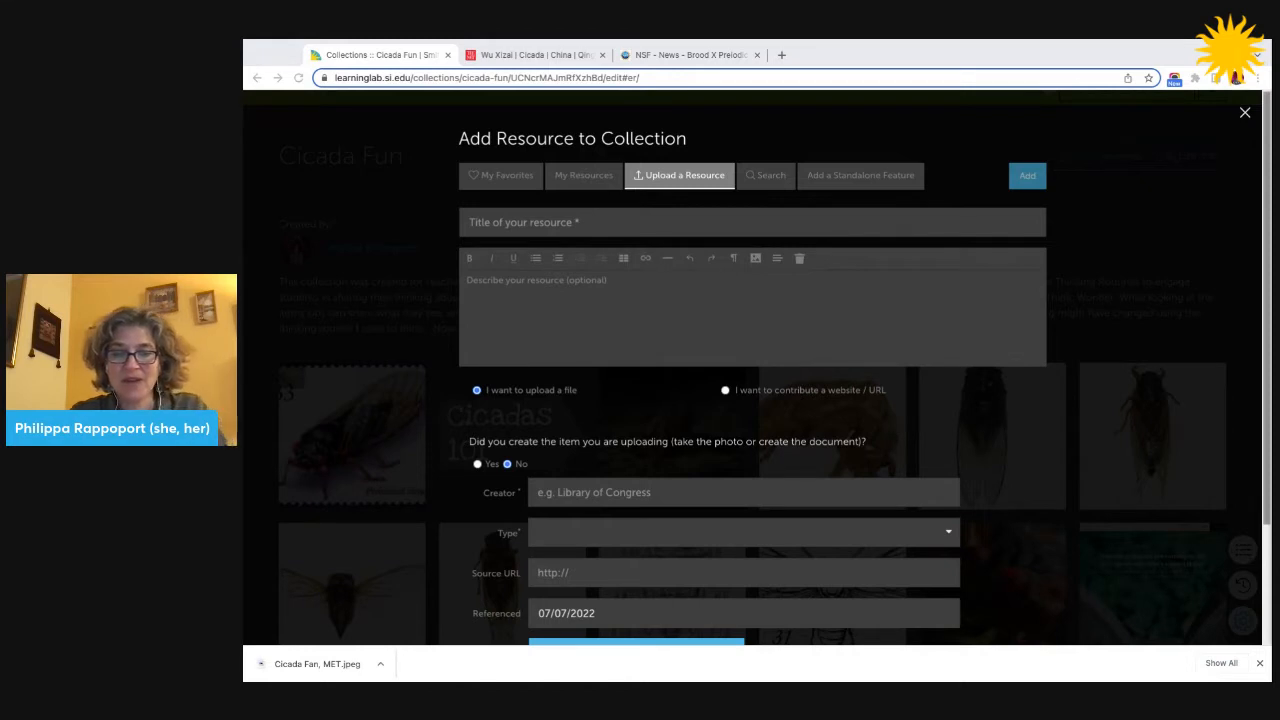
Step: Title the resource "Cicada Fan" and describe it as "Created by artist Wu Xizai (Chinese, 1799–1870)"
click(563, 222)
text(Cicada Fan)
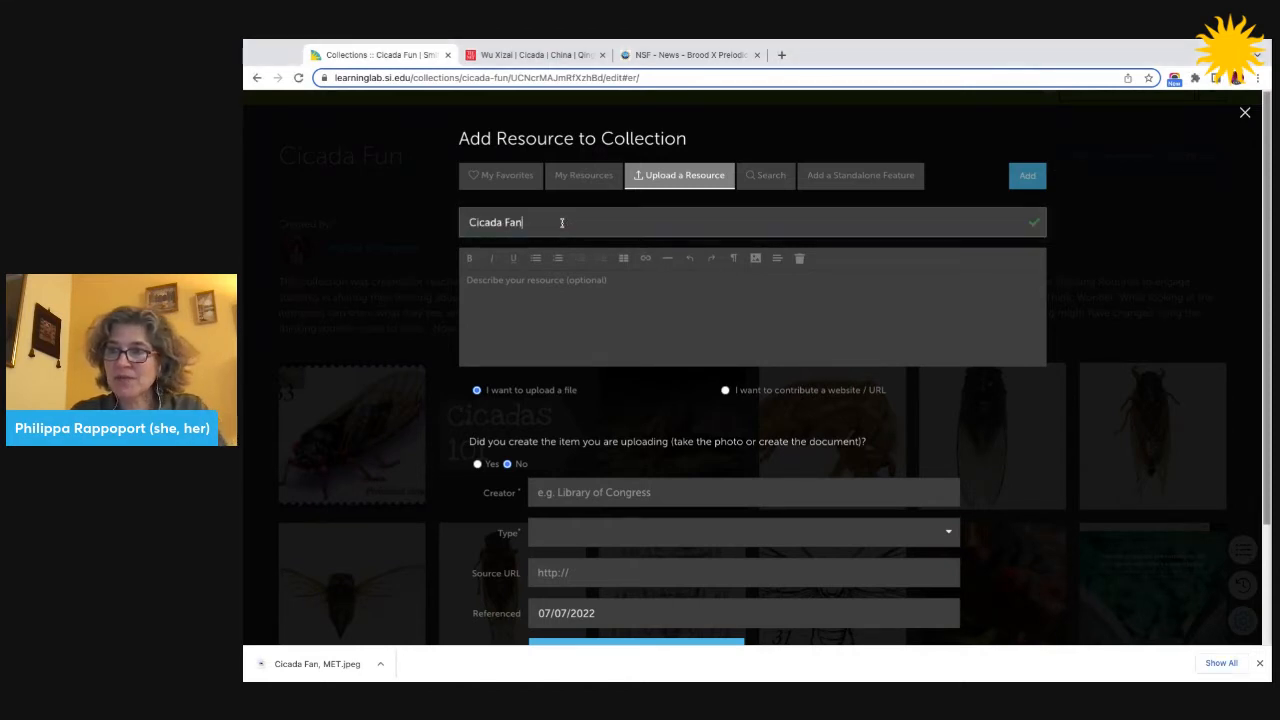
click(243, 314)
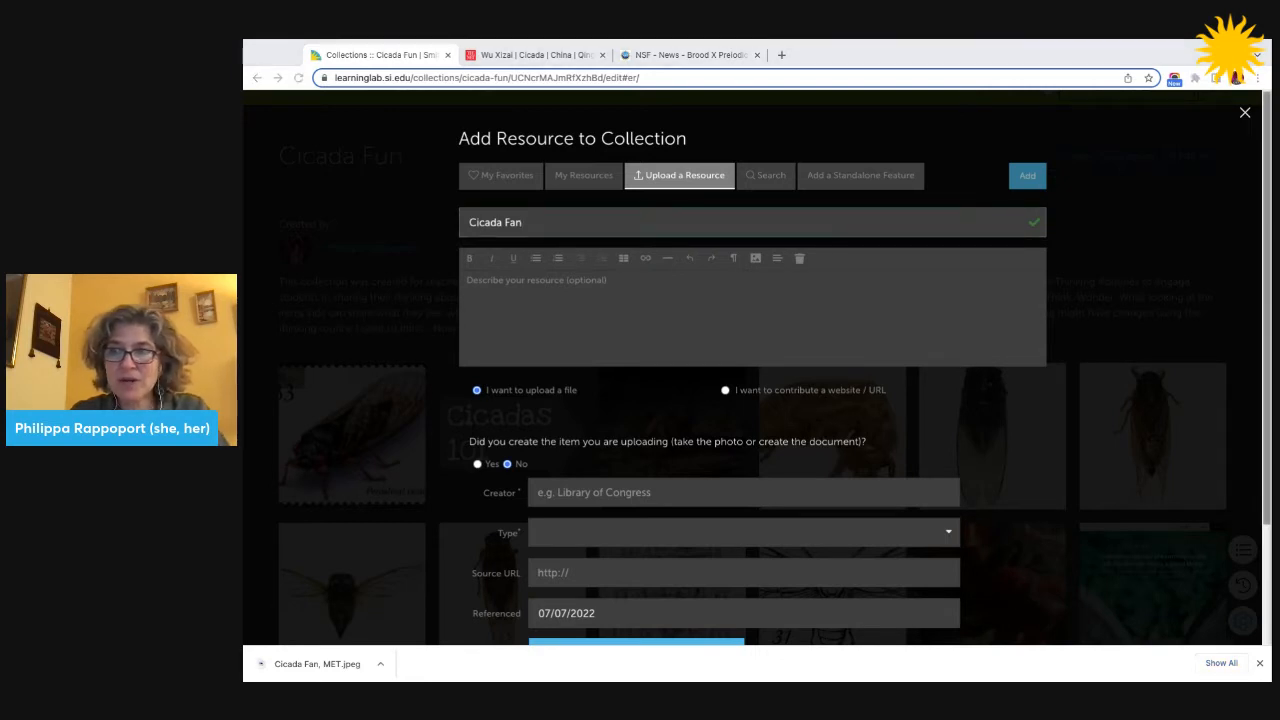
click(486, 298)
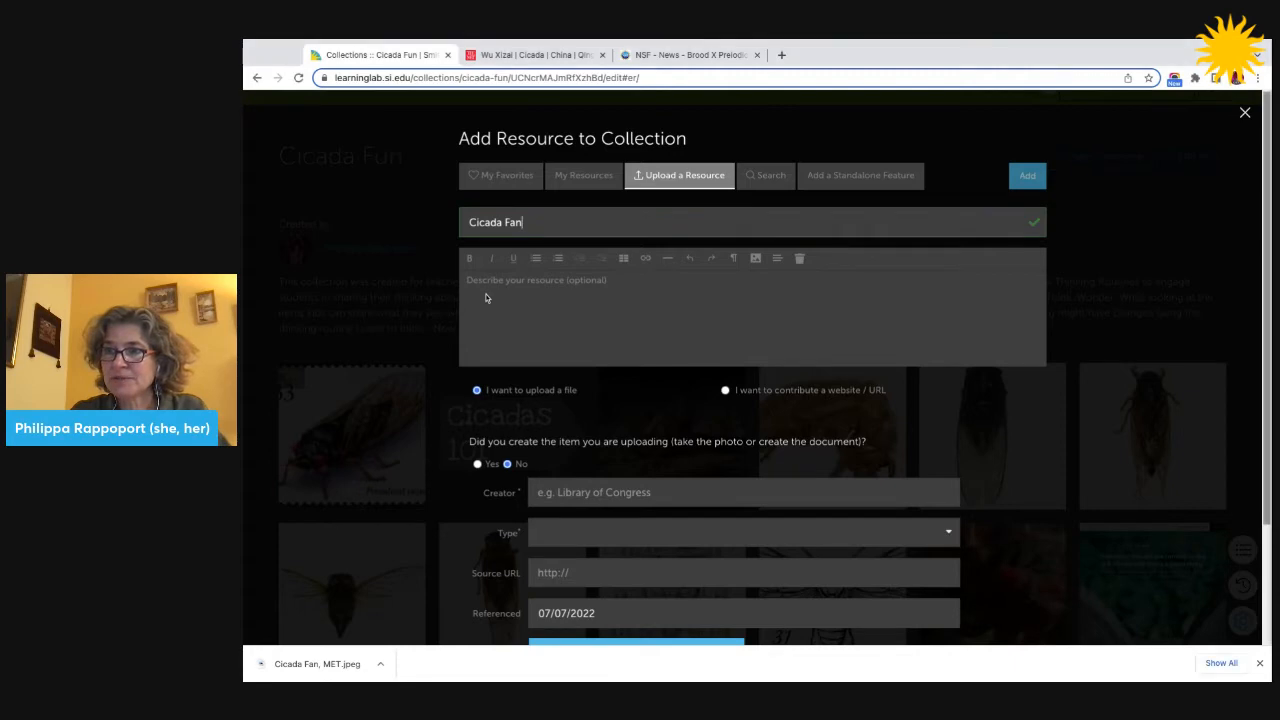
text(Created by artist Wu Xizai (Chinese, 1799–1870))
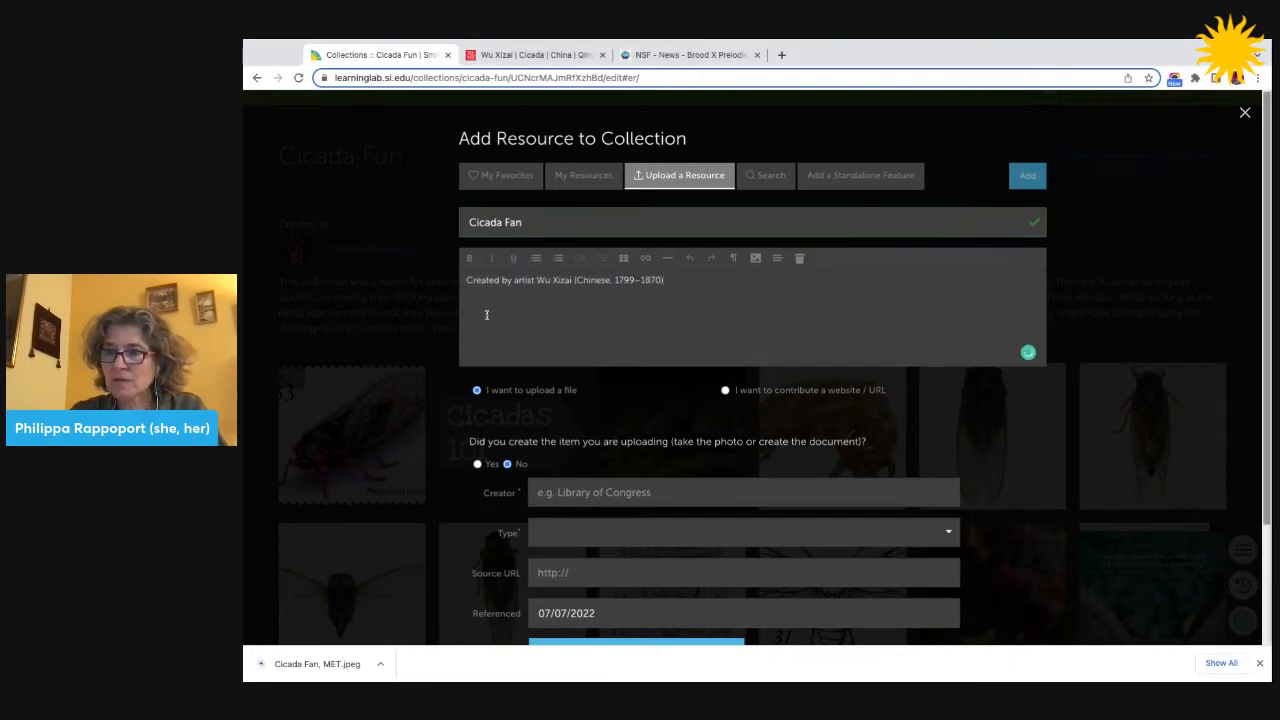
scroll(555, 345, down, 3)
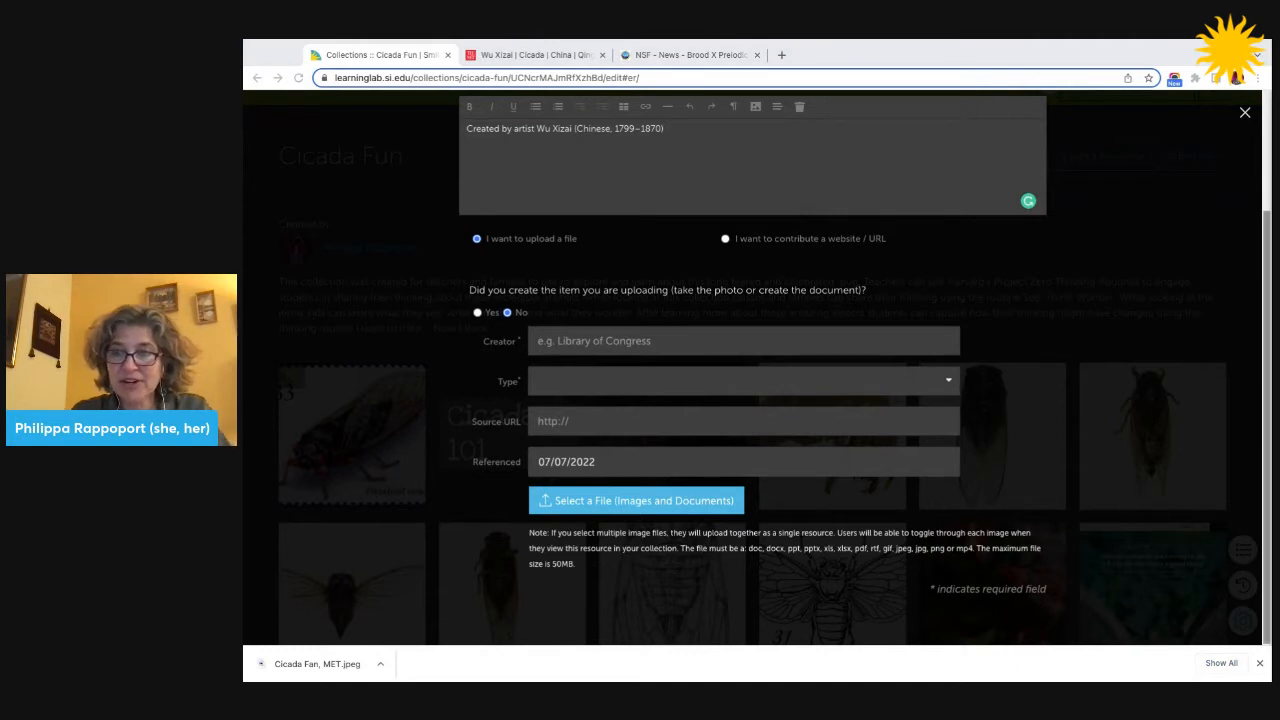
click(612, 343)
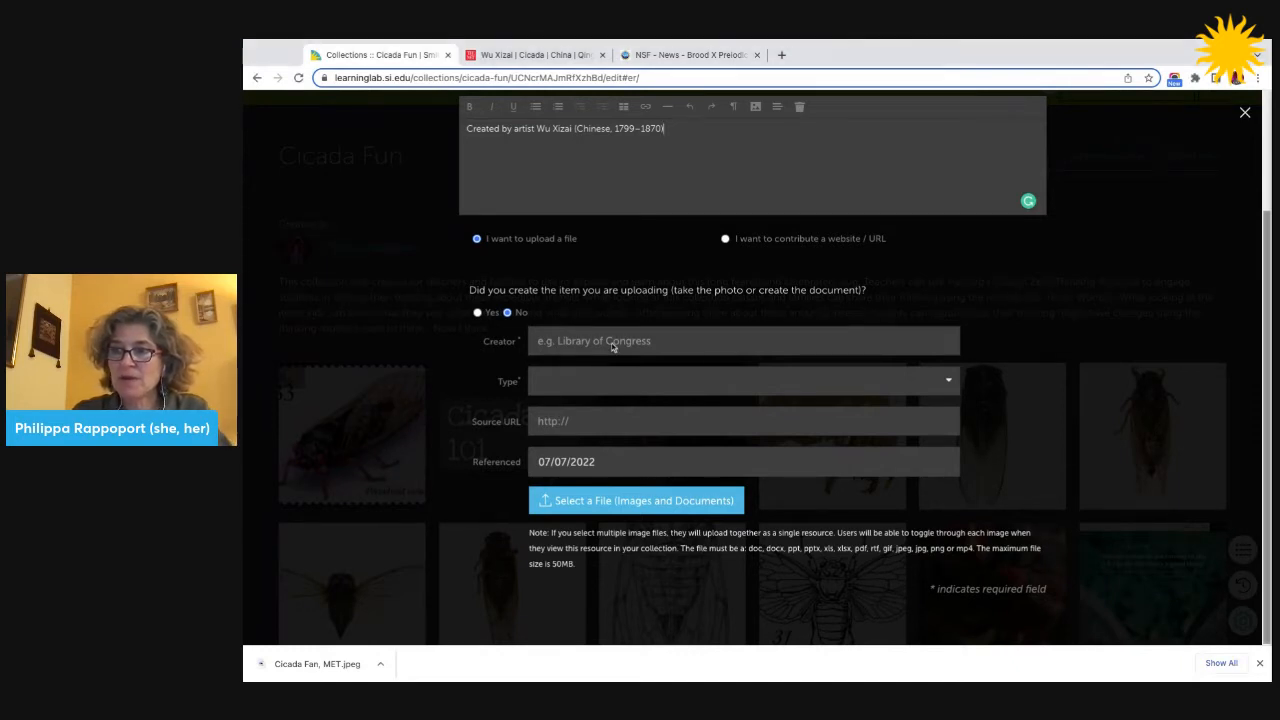
text(Metropolitan Museum of Art)
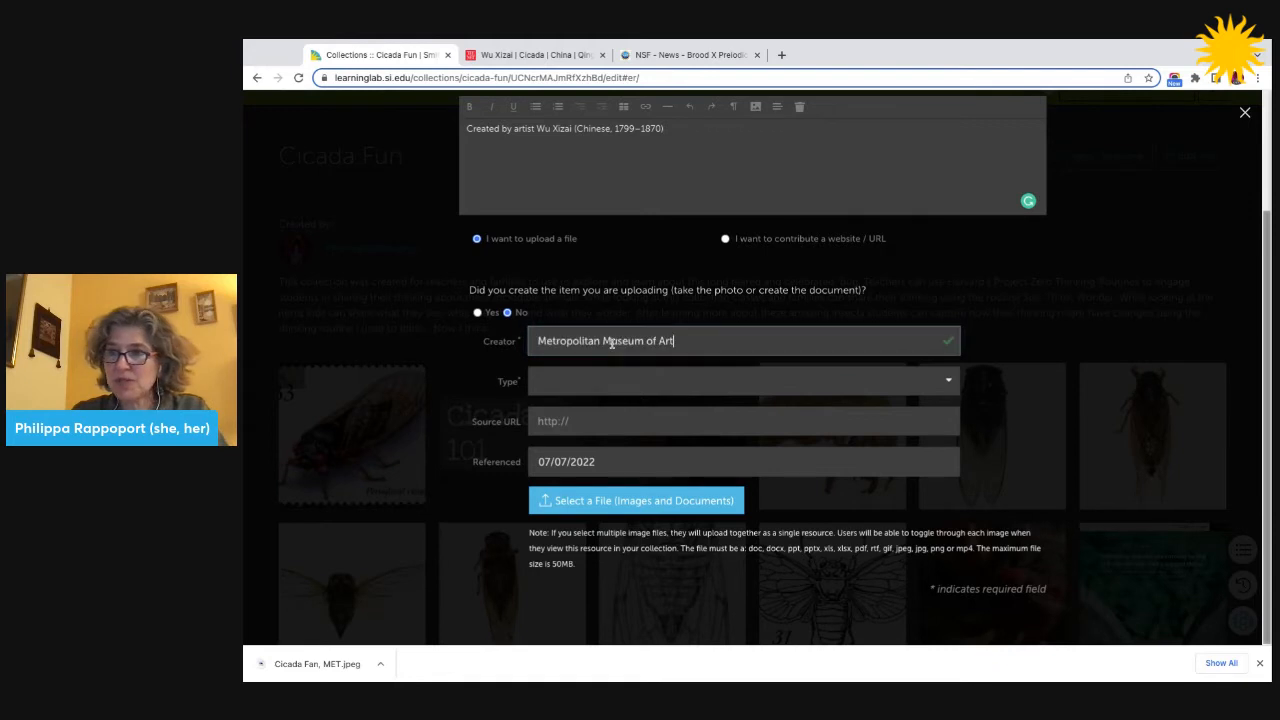
click(948, 385)
click(700, 400)
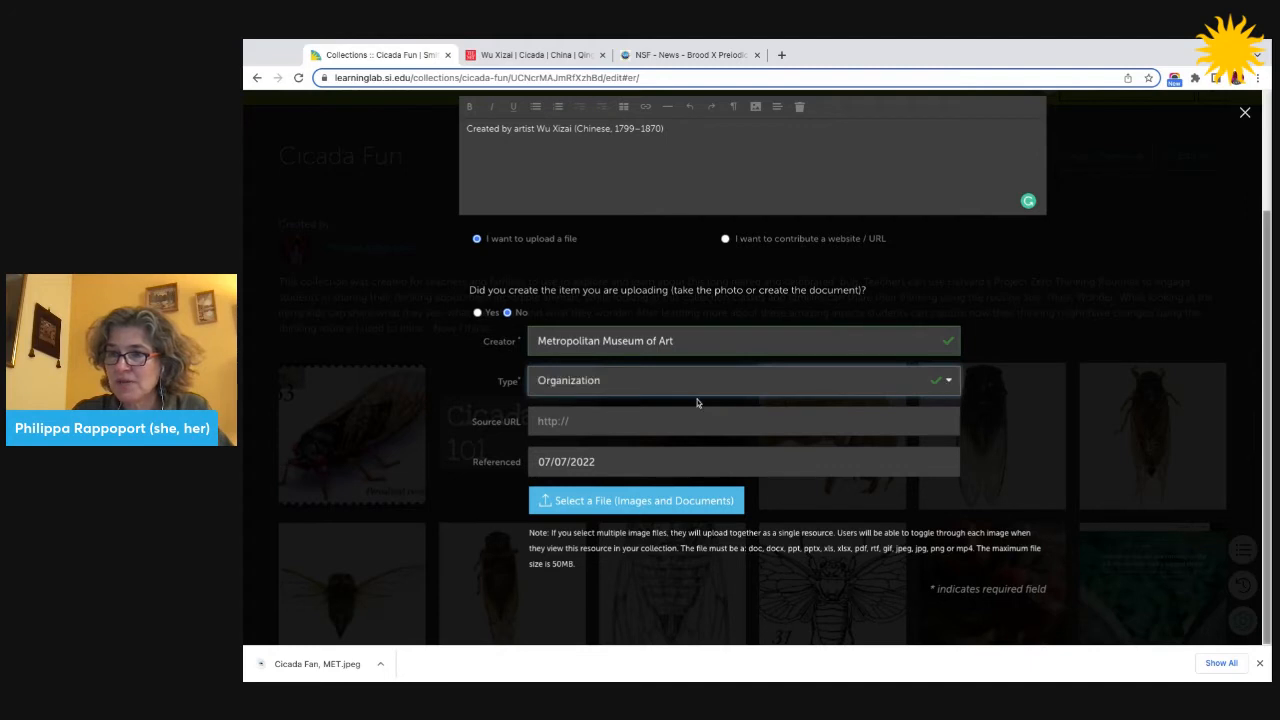
click(242, 457)
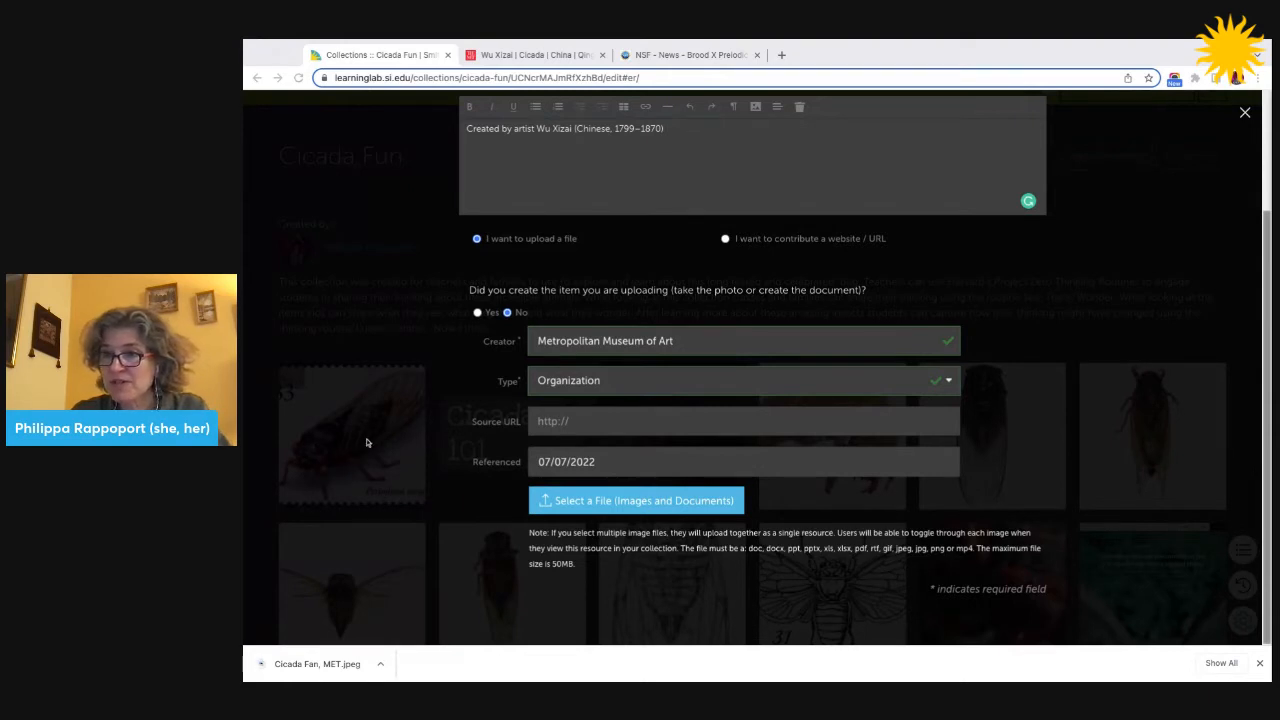
click(645, 423)
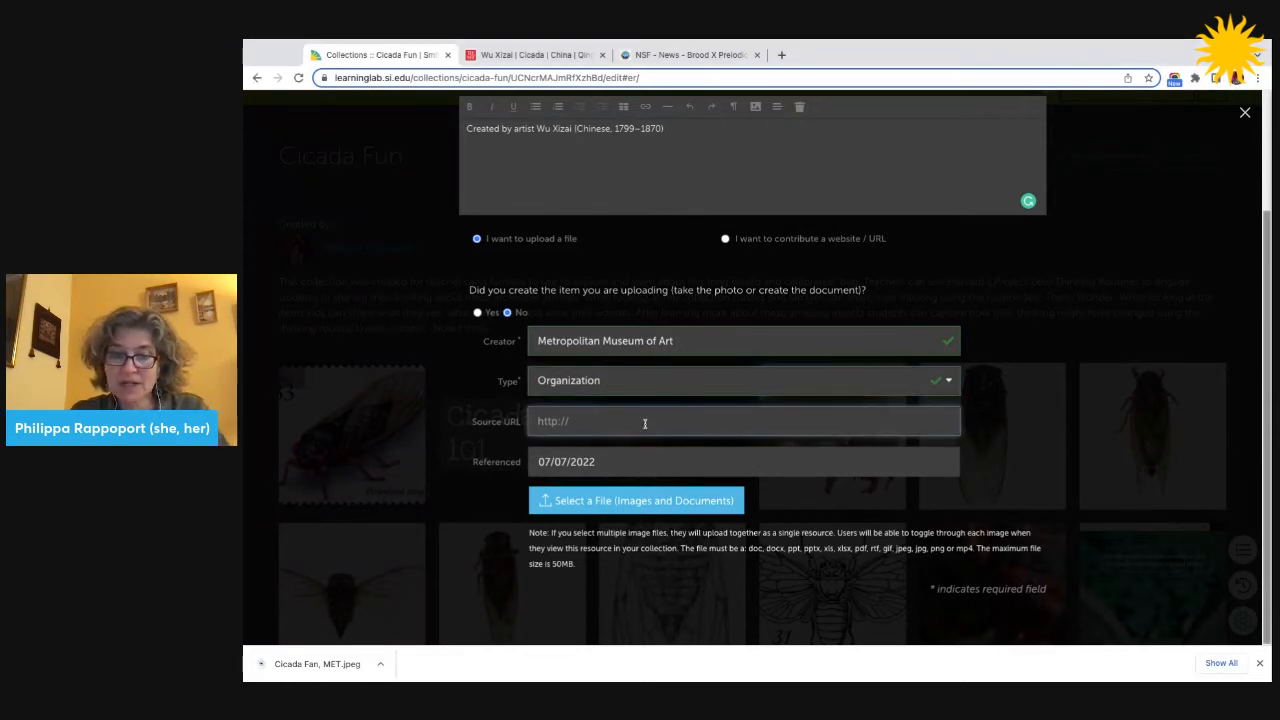
text(https://www.metmuseum.org/art/collection/search/49449)
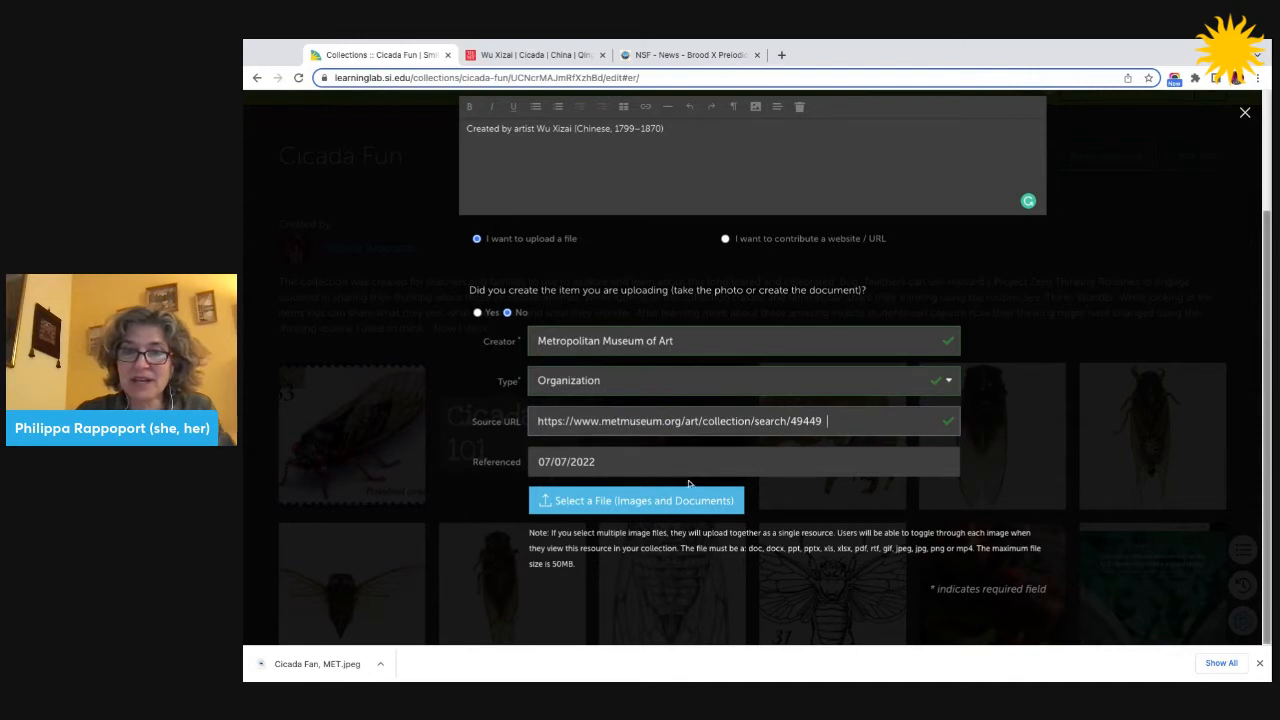
Step: Attach Cicada Fan, MET.jpeg and paste alt text describing Chinese calligraphy and a black, brown, and blue ink drawing of a cicada clinging to a willow branch
click(617, 505)
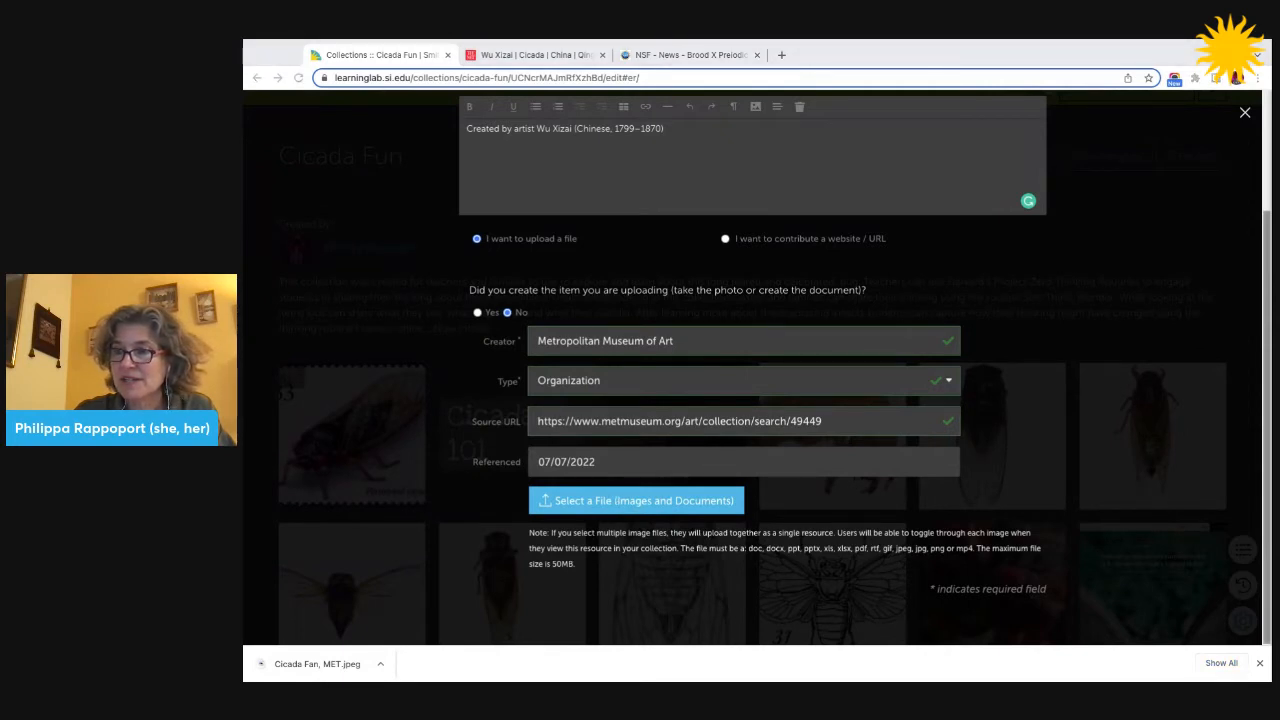
click(1097, 499)
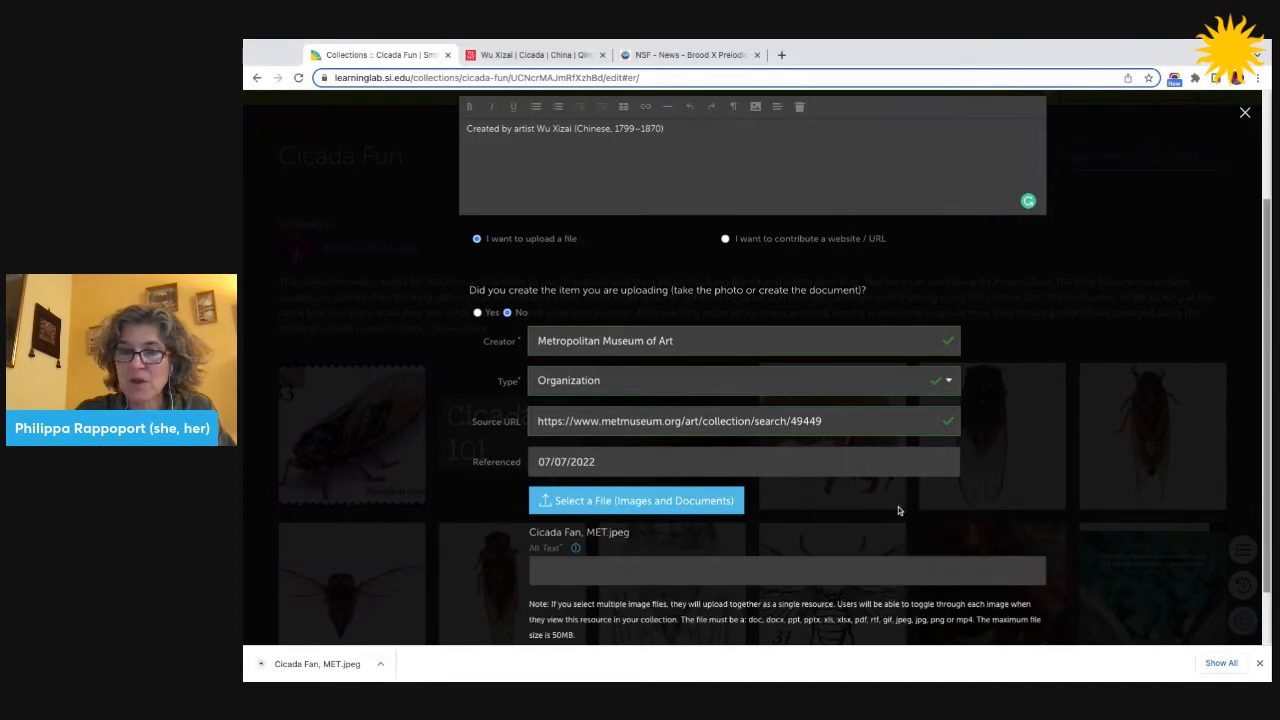
scroll(898, 510, down, 1)
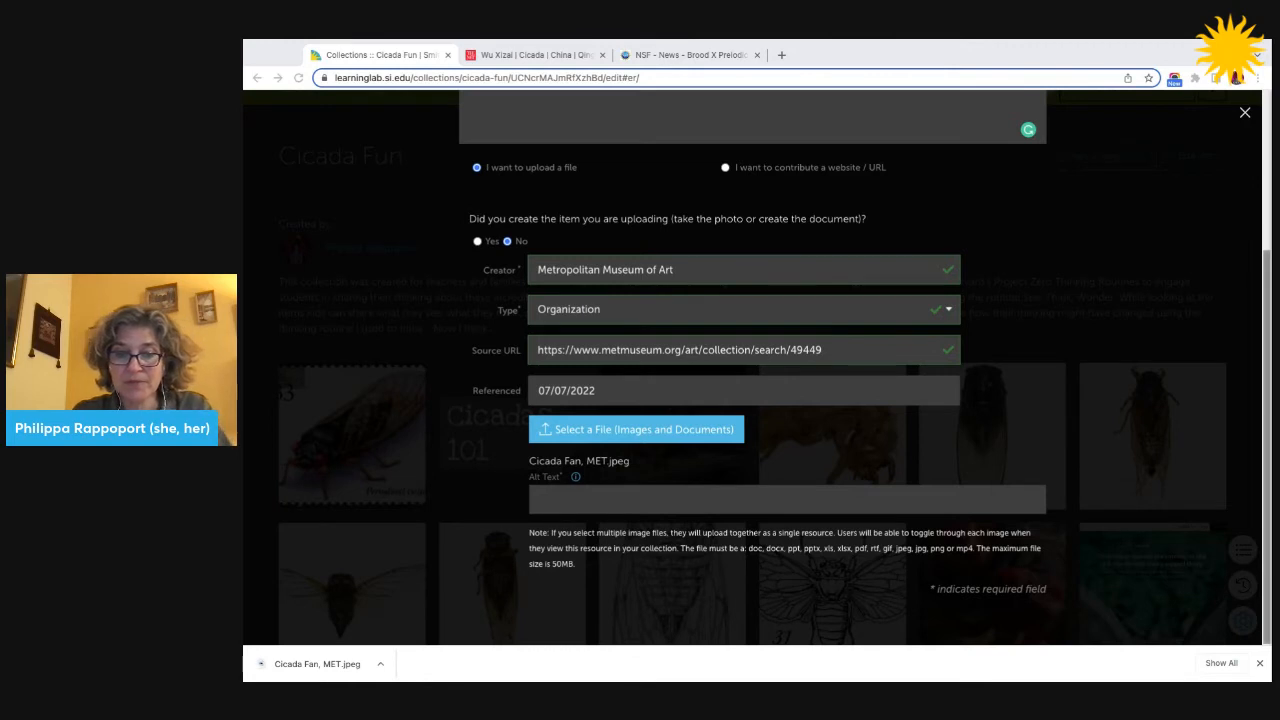
click(584, 496)
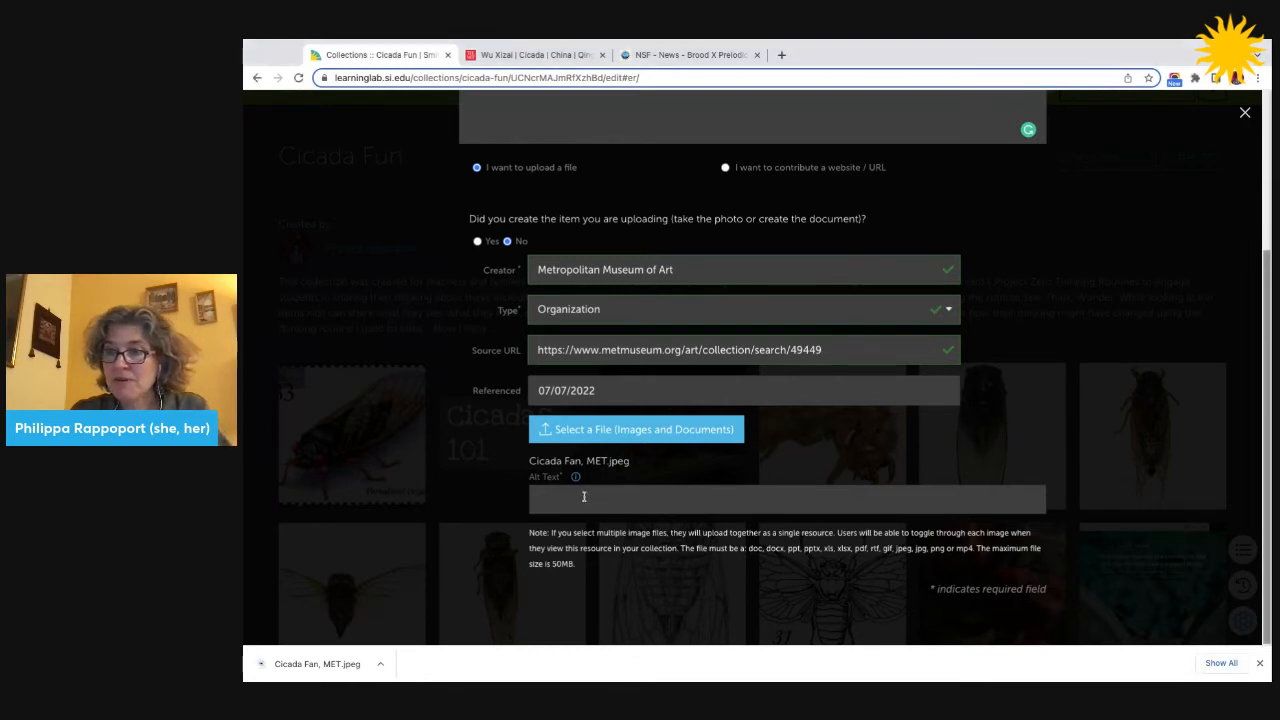
key(ctrl+v)
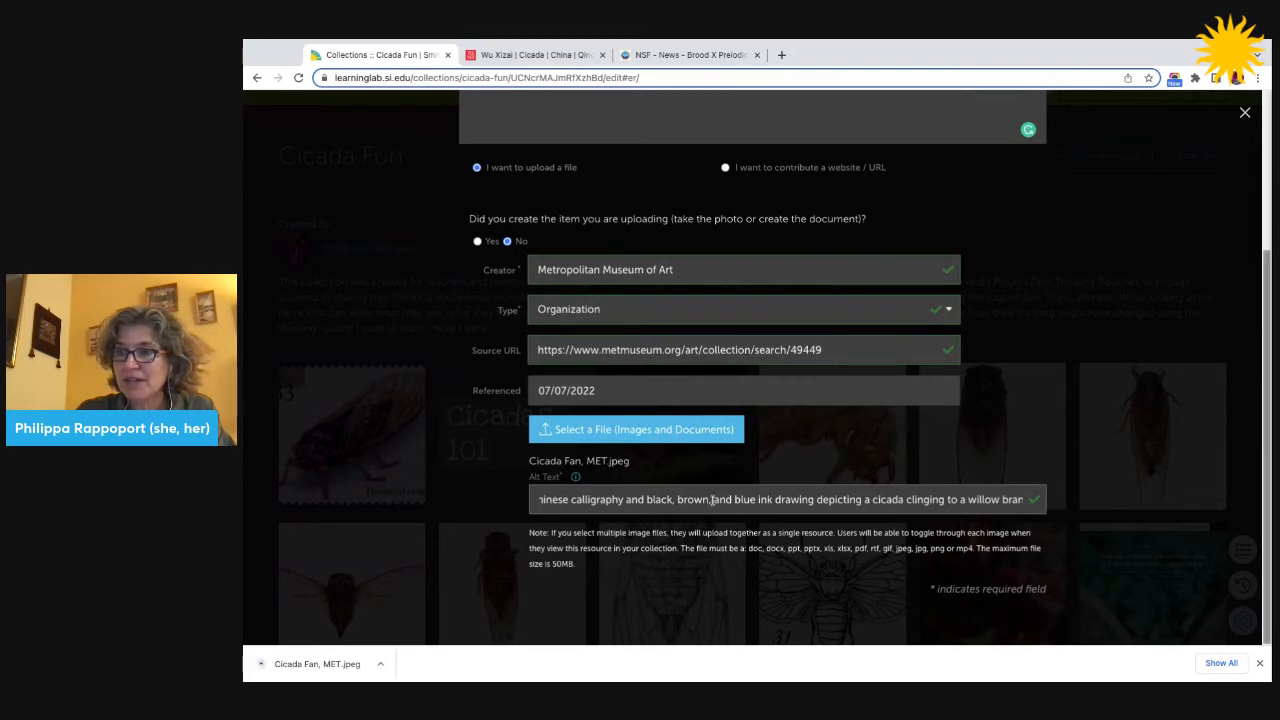
Step: Add the completed Cicada Fan resource to the collection
scroll(751, 467, up, 1)
scroll(753, 470, down, 1)
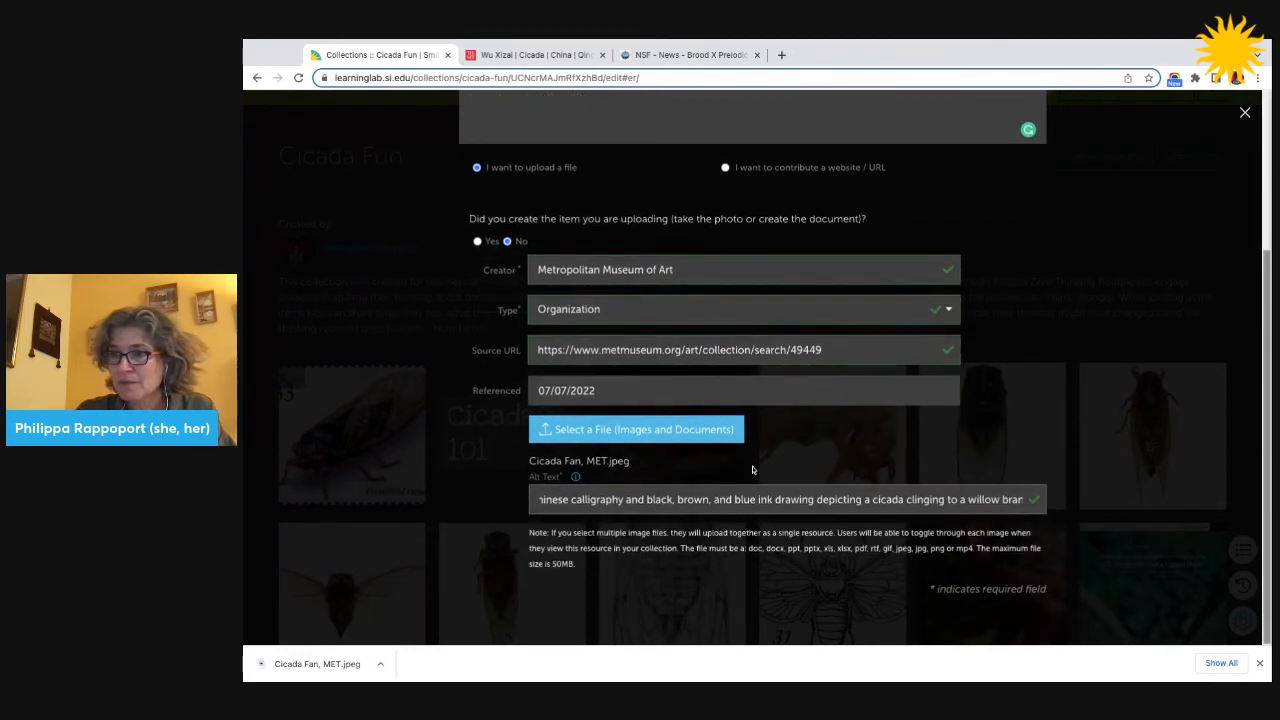
scroll(752, 469, up, 5)
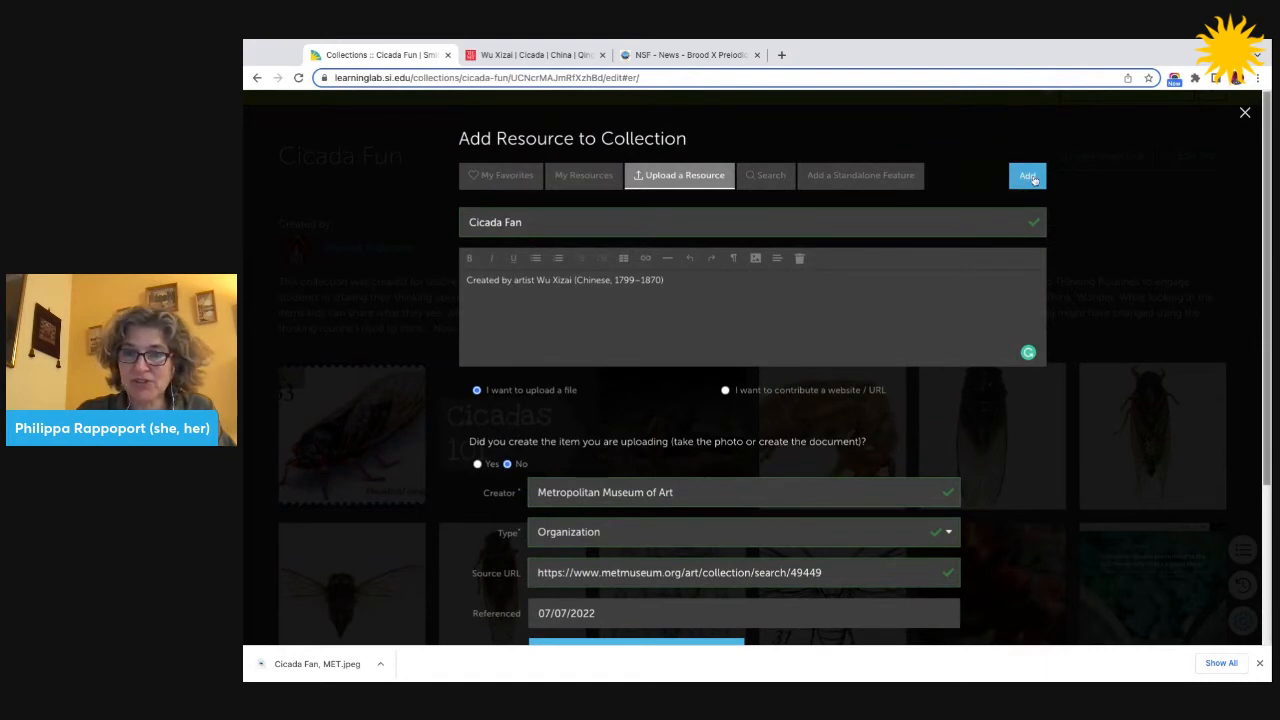
click(1030, 177)
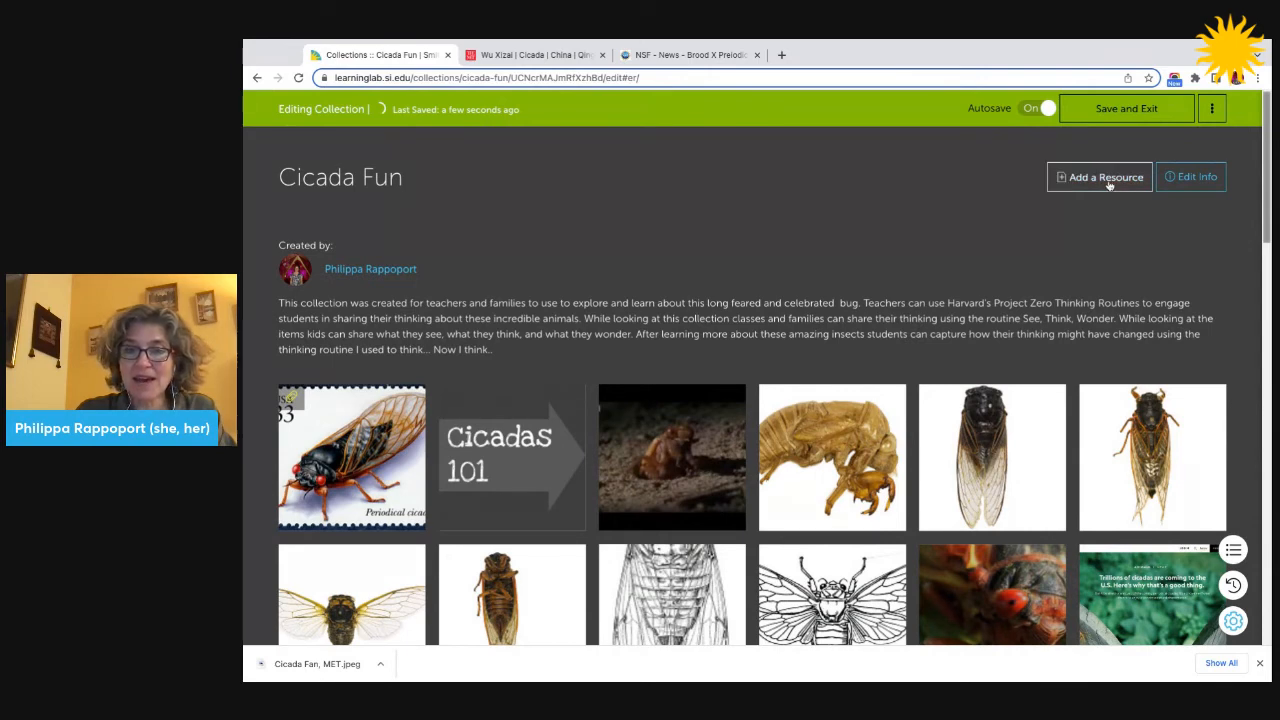
click(1099, 177)
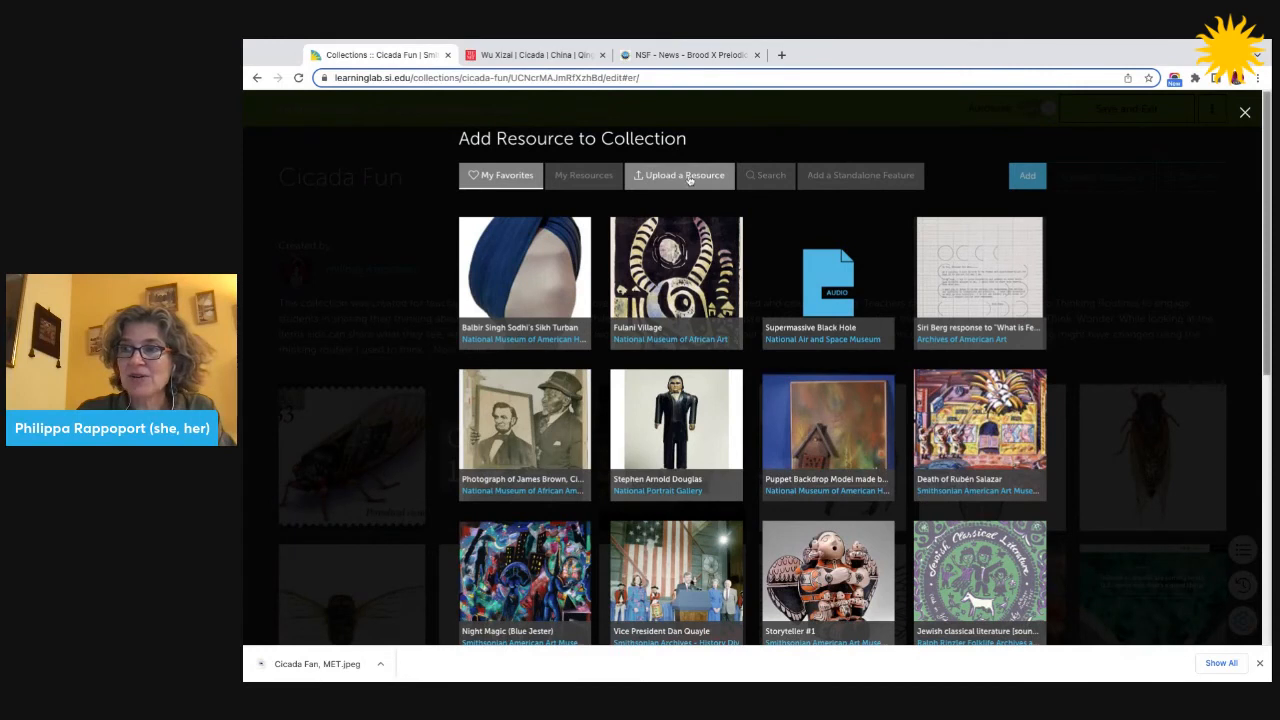
click(689, 180)
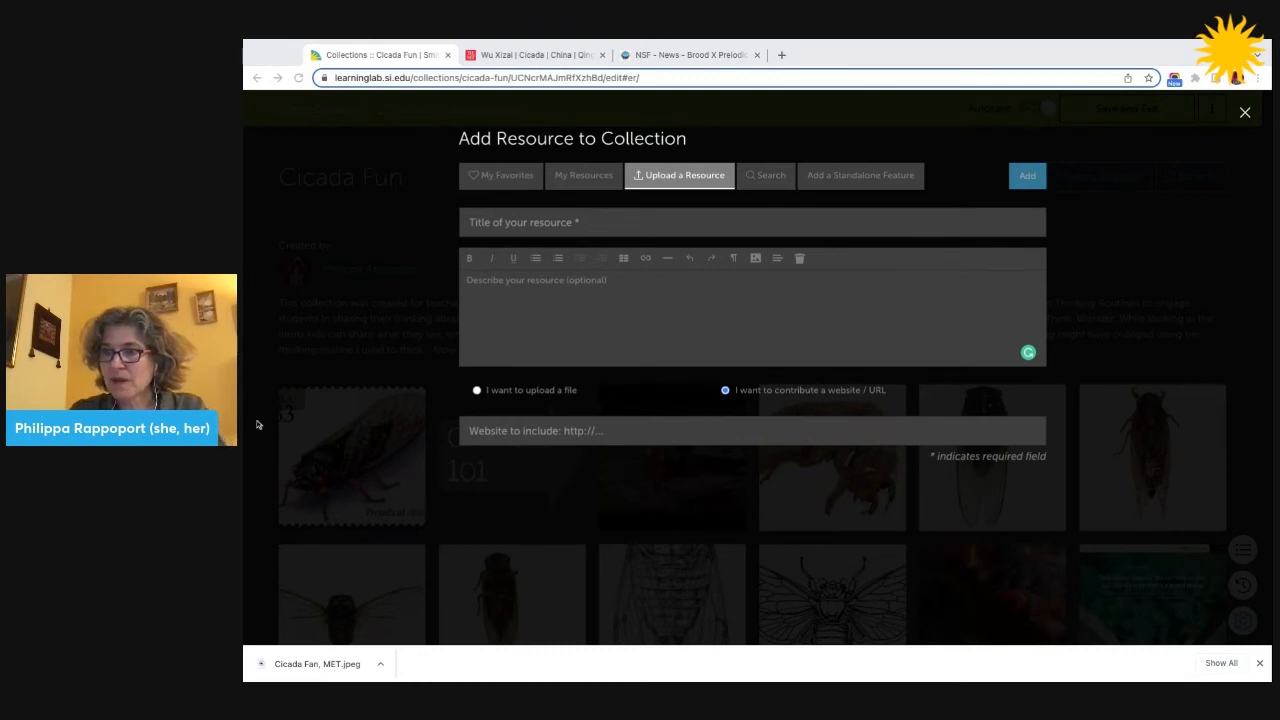
click(531, 431)
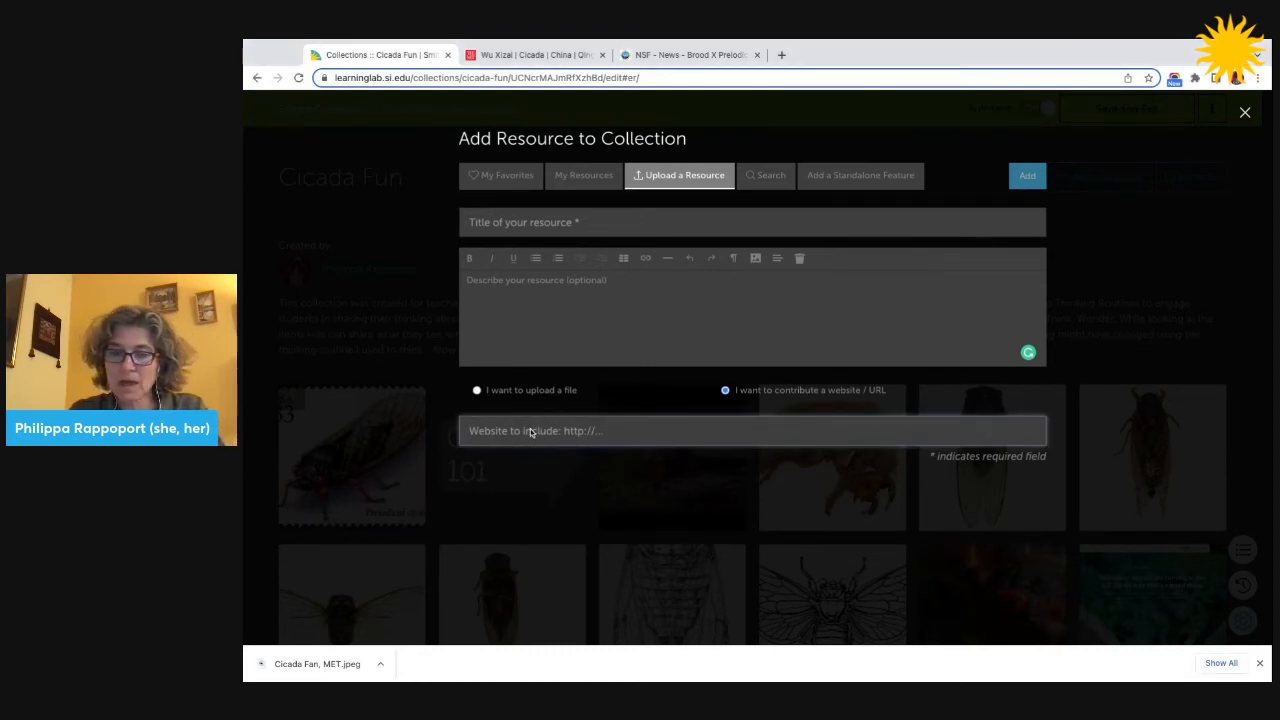
text(https://www.nsf.gov/news/newsmedia/cicadas/index.jsp)
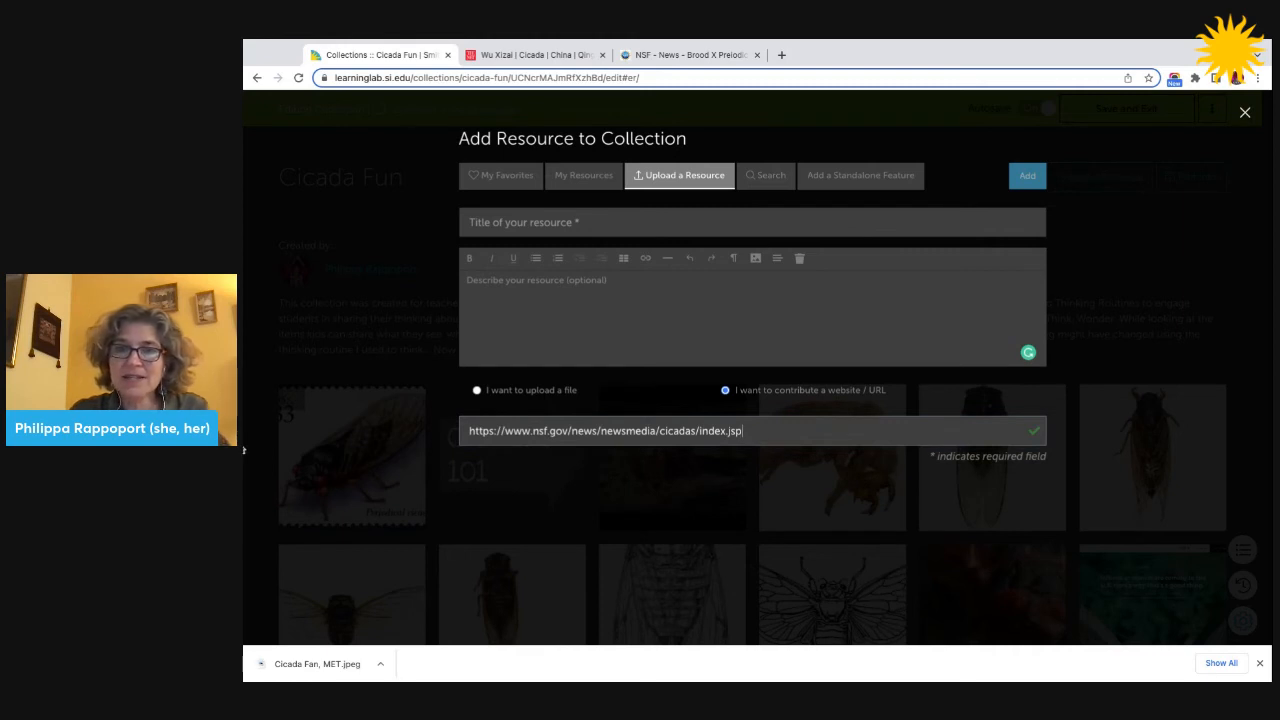
click(243, 450)
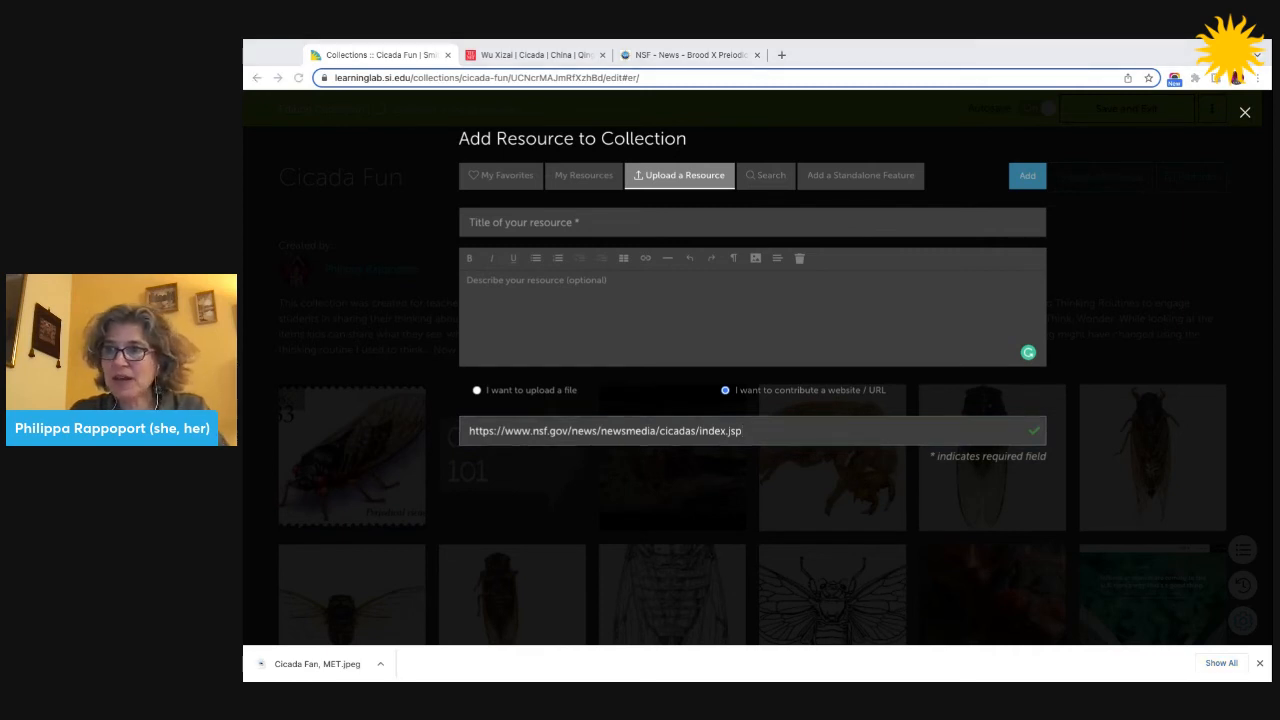
Step: Title the website resource "XXX from the National Science Foundation" and add it to the collection
click(492, 224)
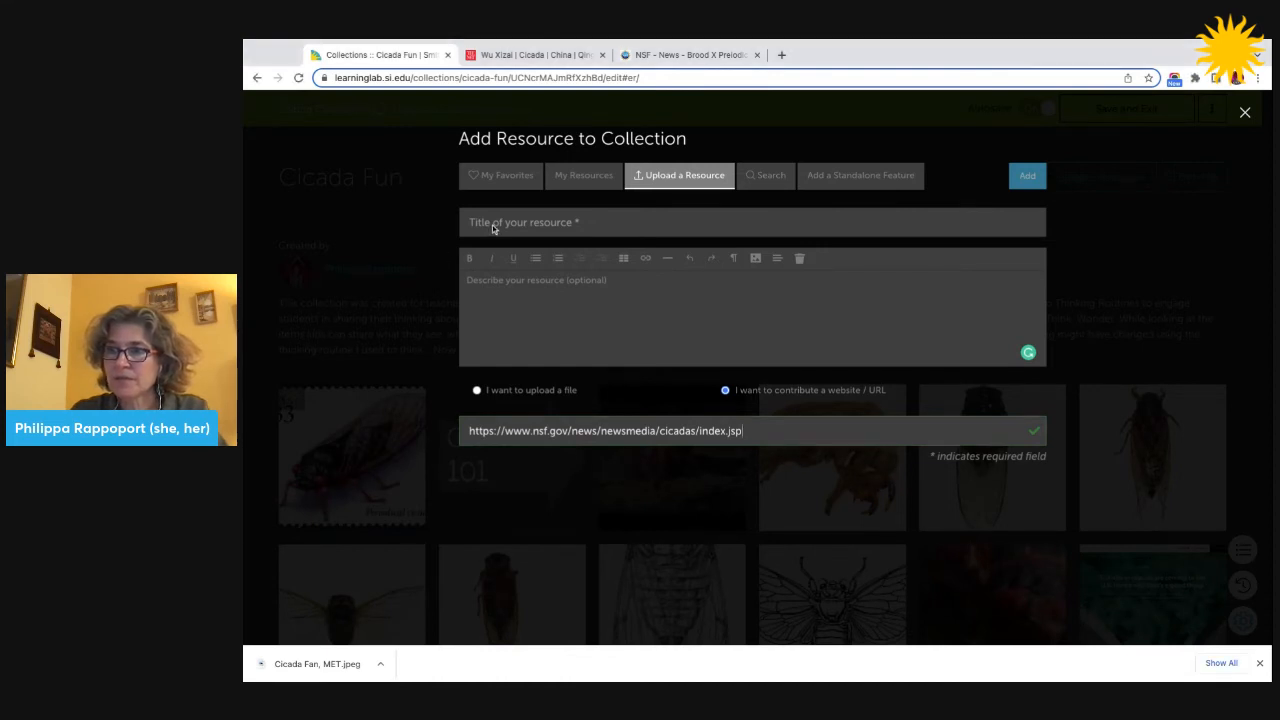
text(XXX from the National Science Foundation)
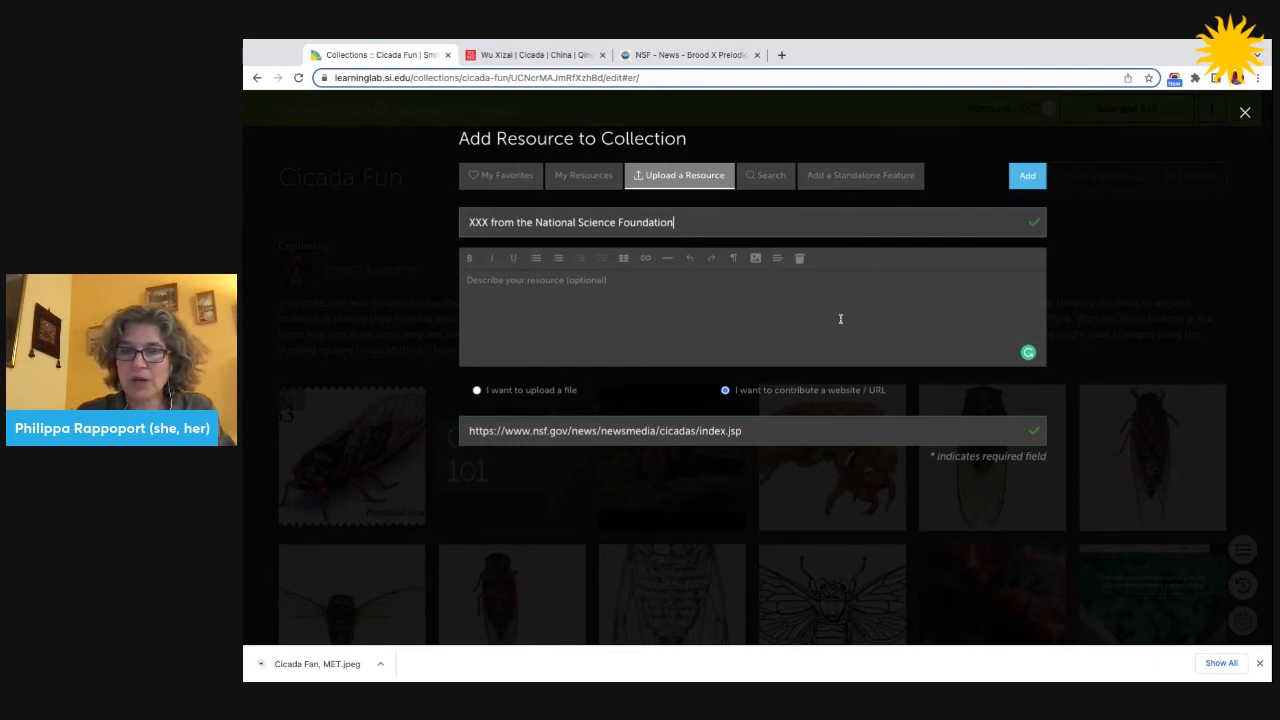
click(1027, 176)
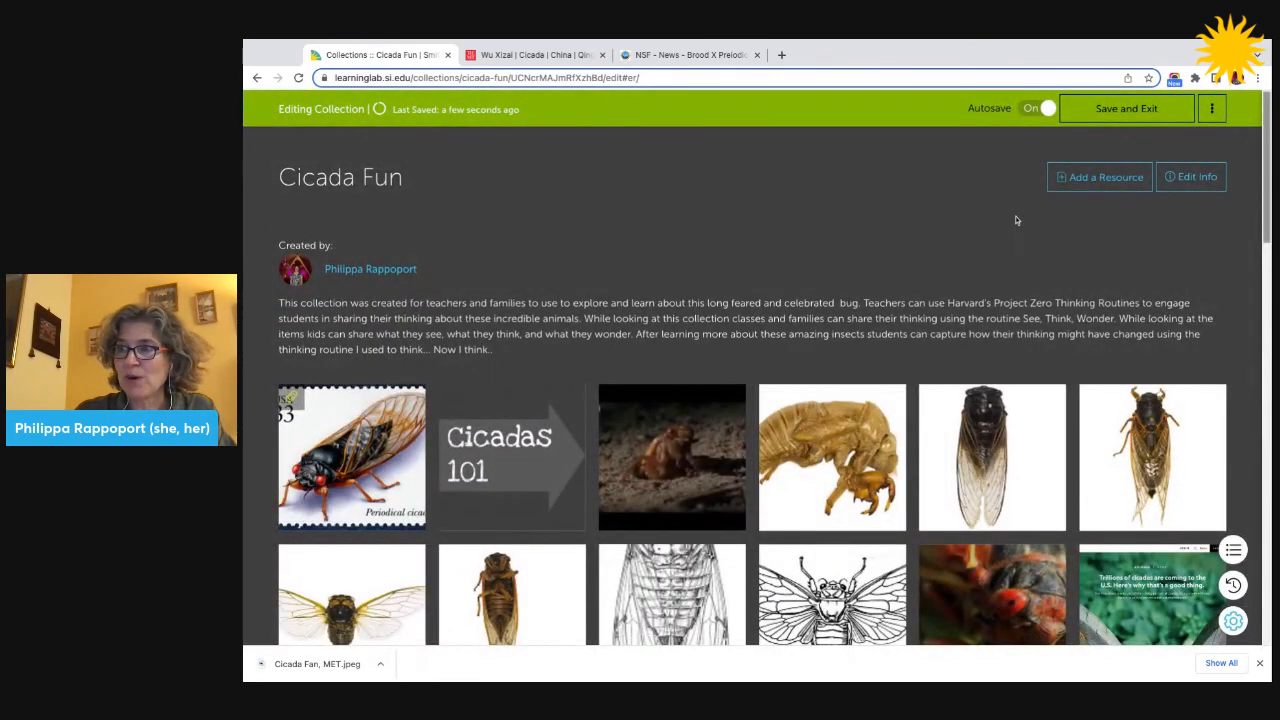
Step: Check the new resources at the end of the collection, then save it and finish editing
scroll(960, 267, down, 7)
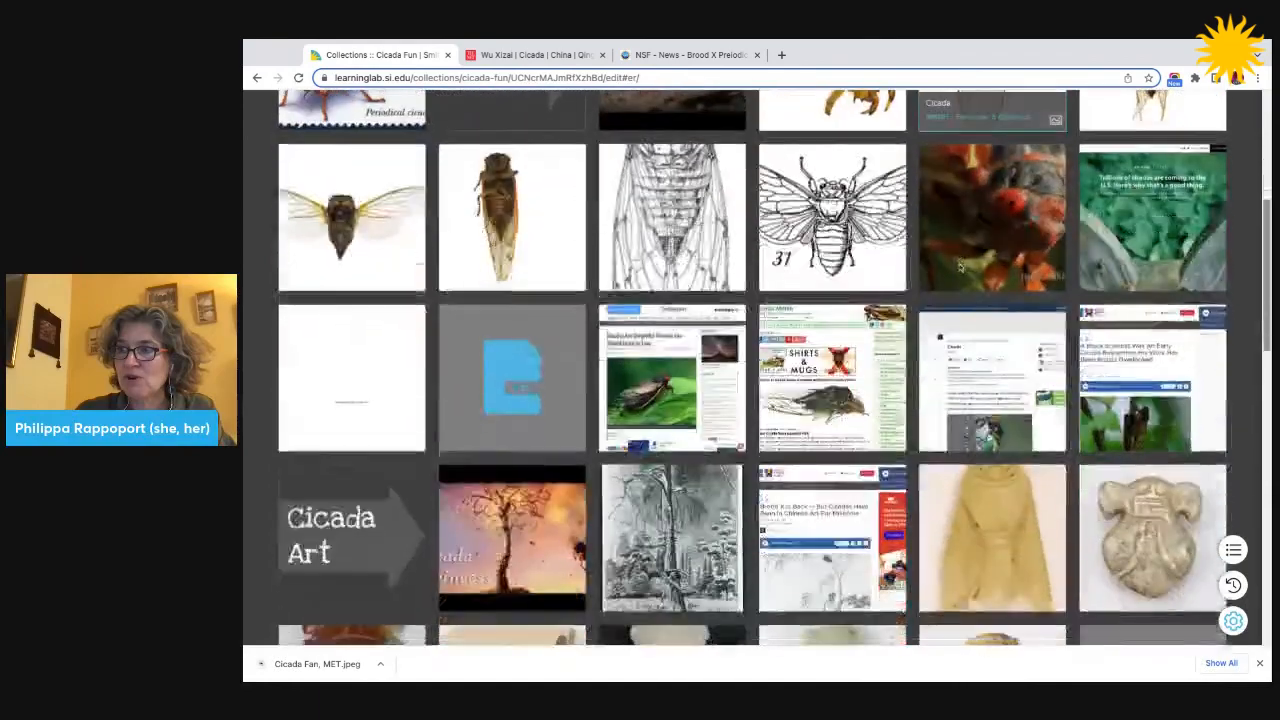
scroll(990, 280, down, 8)
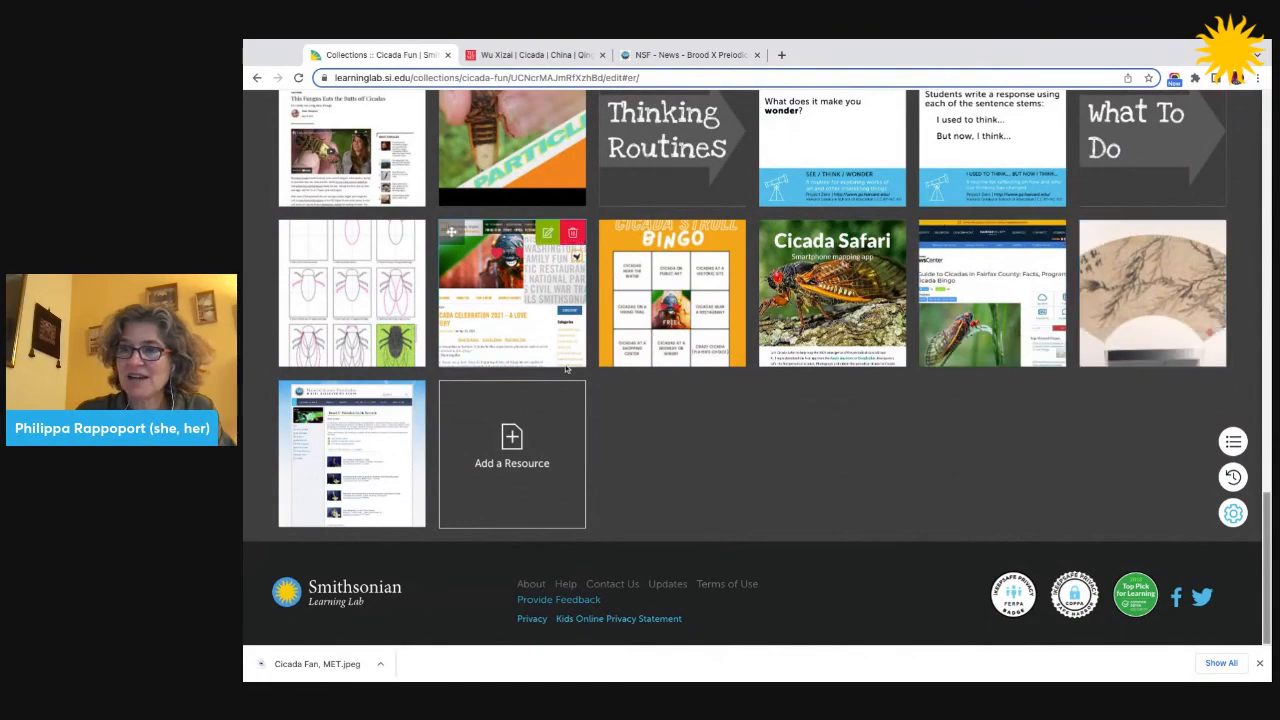
scroll(842, 380, up, 10)
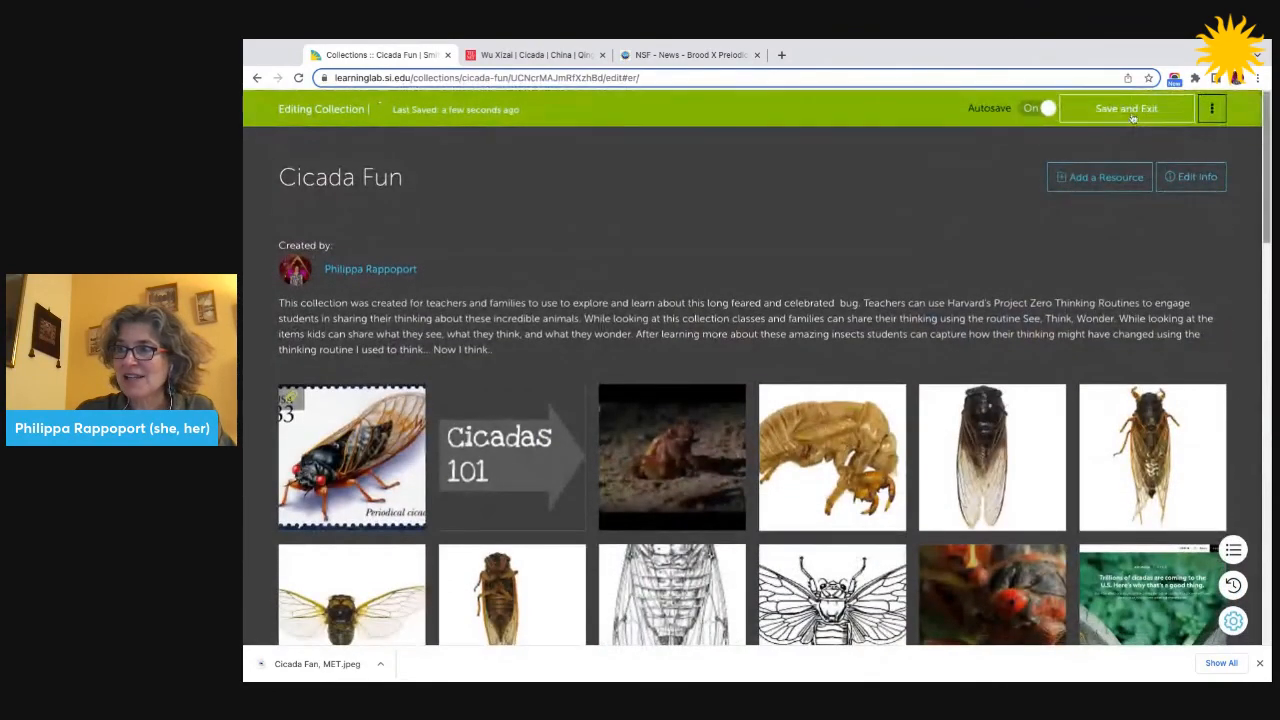
click(1128, 112)
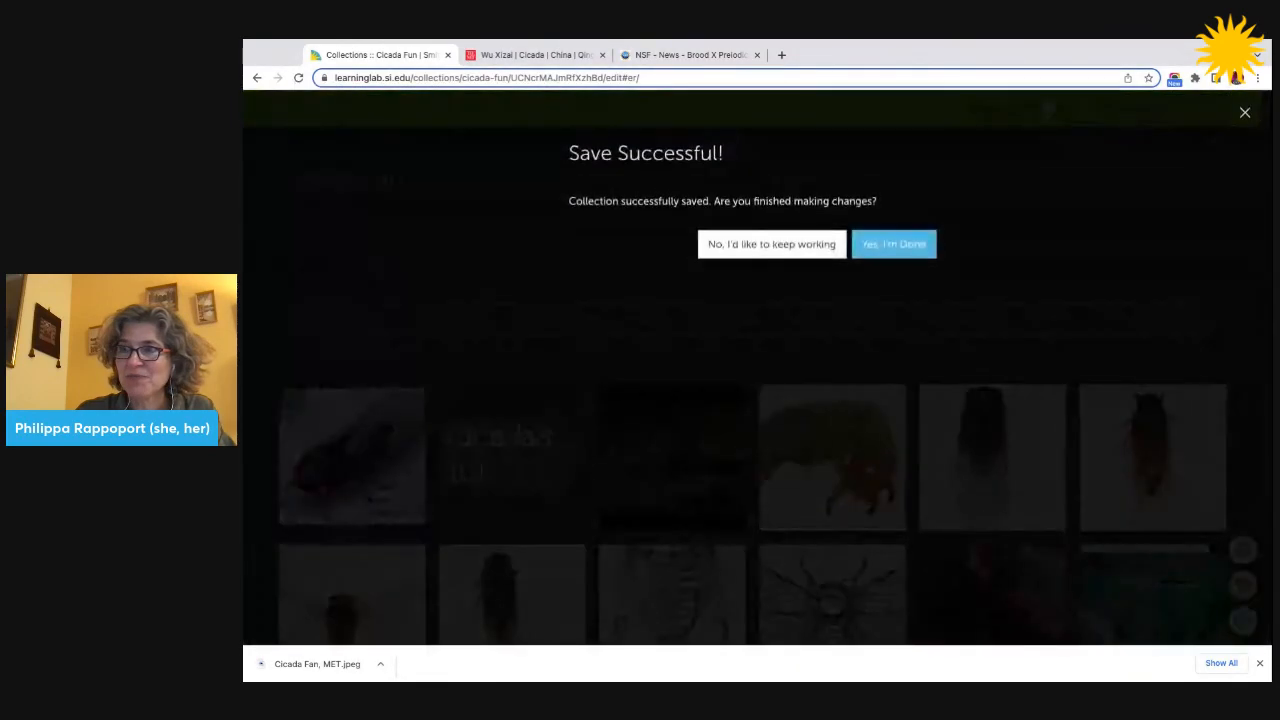
click(873, 246)
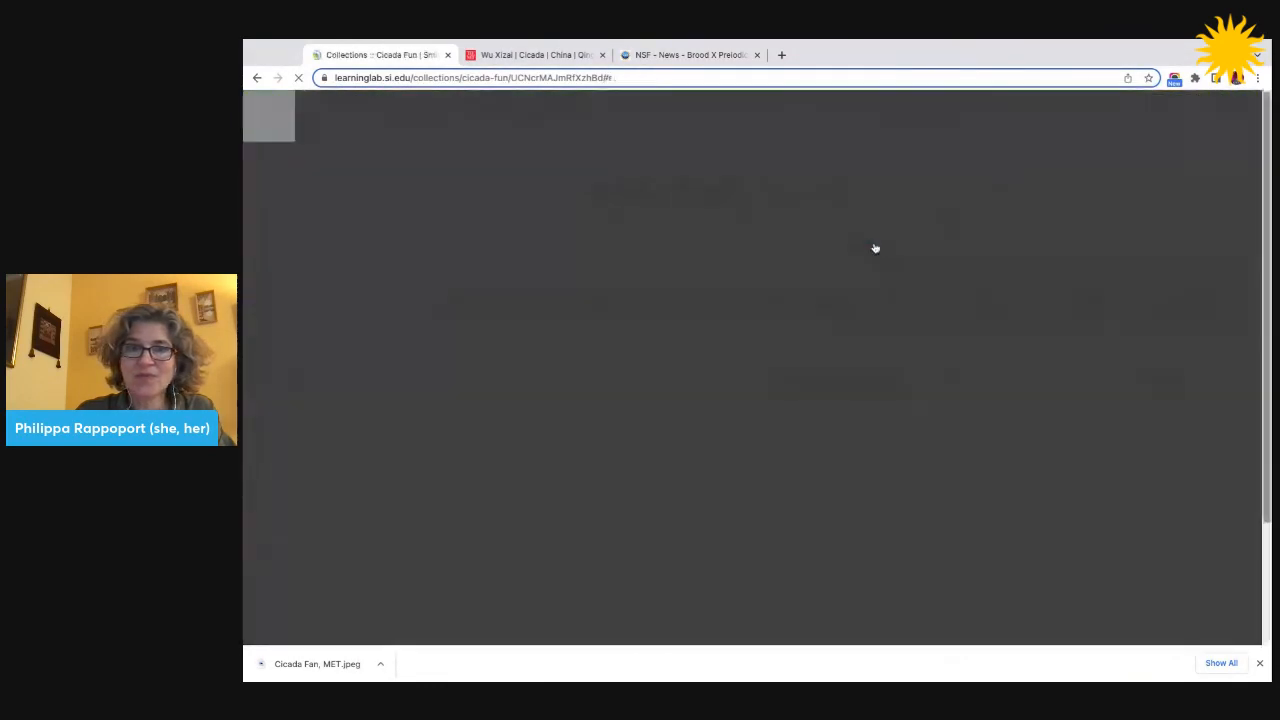